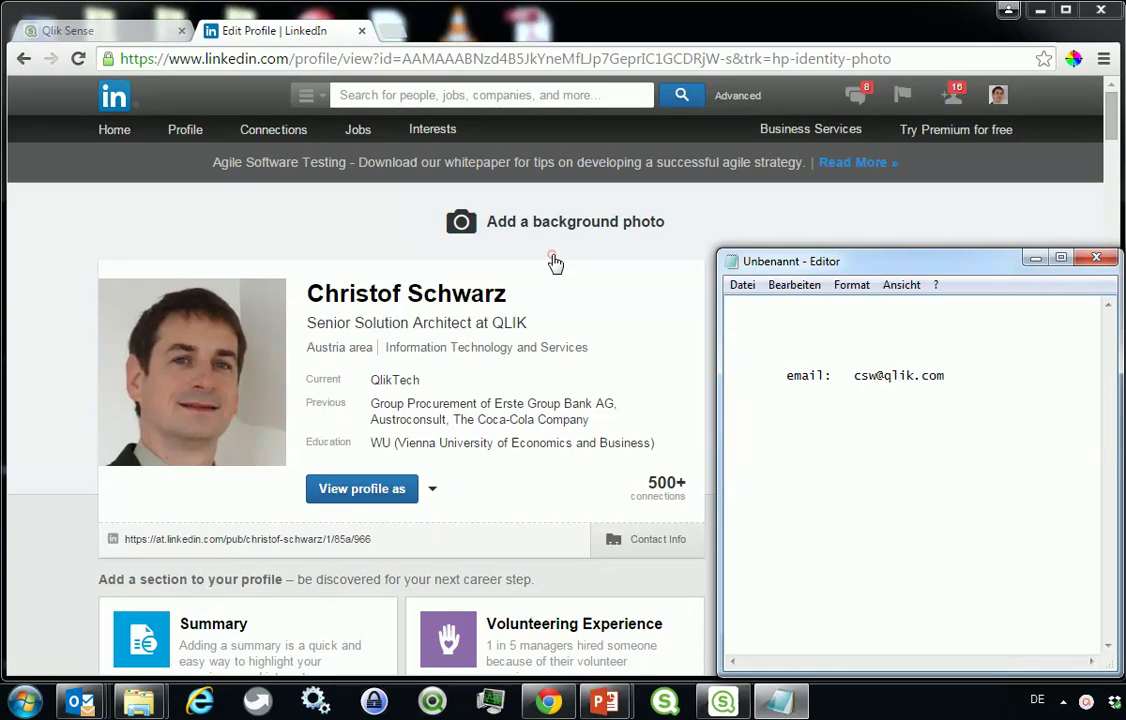
Open the Accumulating Graphs sheet of the Birdstrikes app and examine its table and accumulated bar charts.
key("ctrl+Tab")
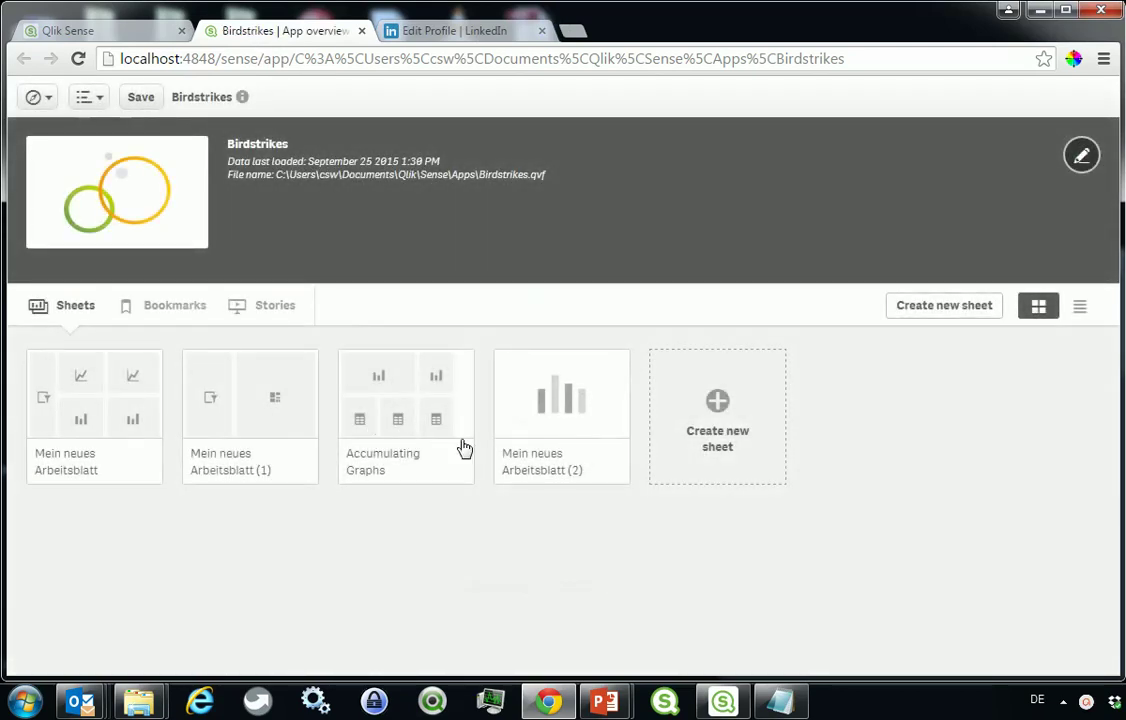
left_click(409, 388)
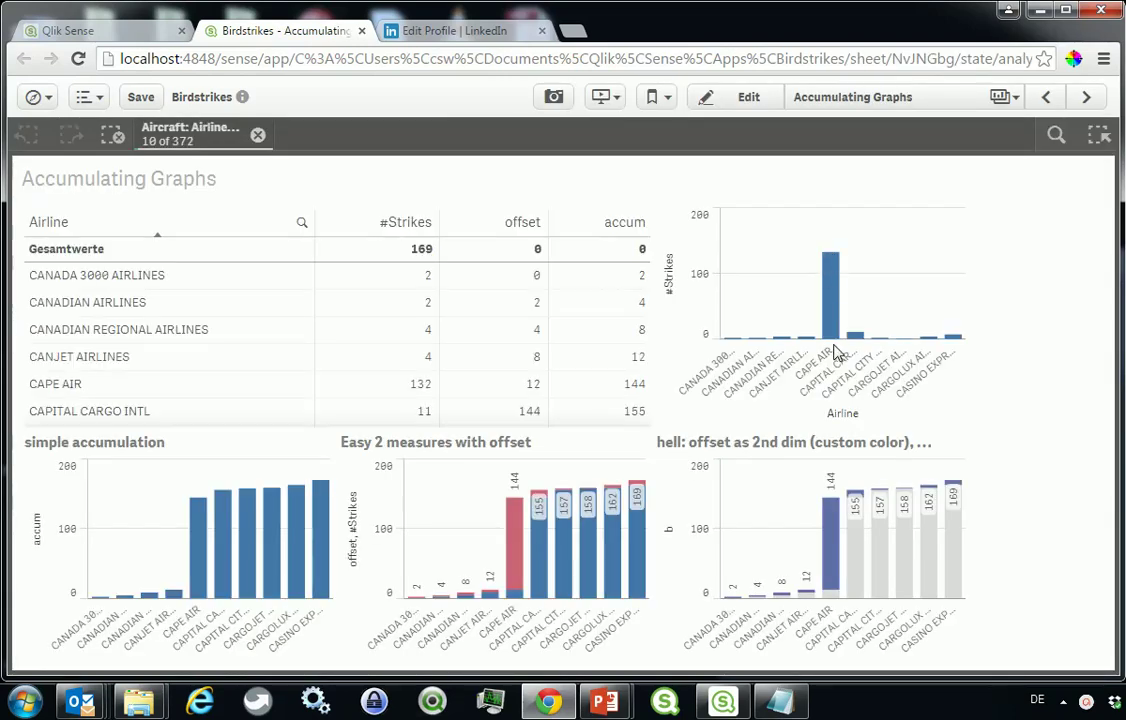
mouse_move(836, 345)
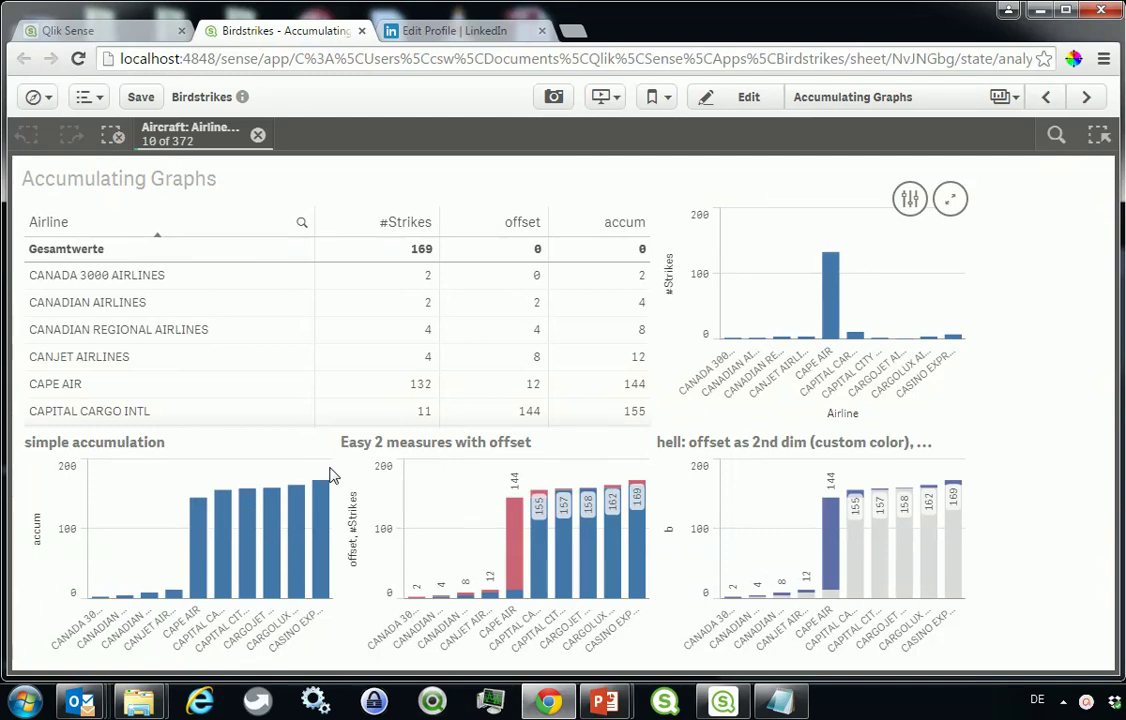
mouse_move(332, 475)
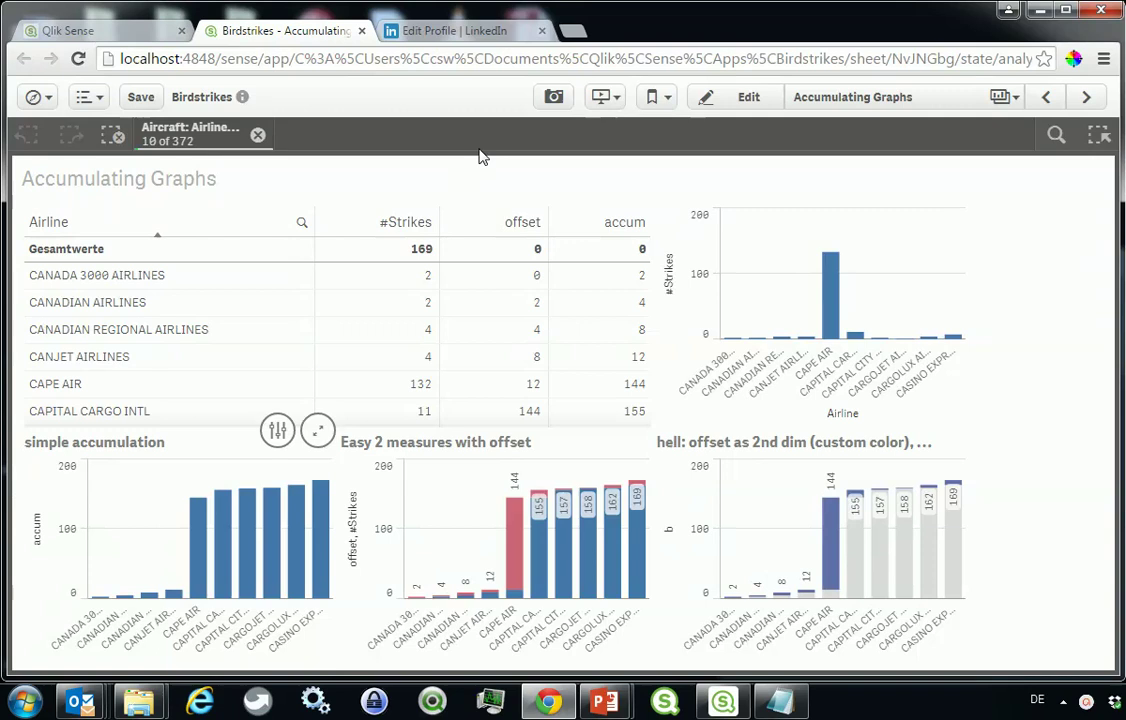
Go to the next sheet, Mein neues Arbeitsblatt (2), and start editing it.
left_click(1088, 97)
left_click(741, 106)
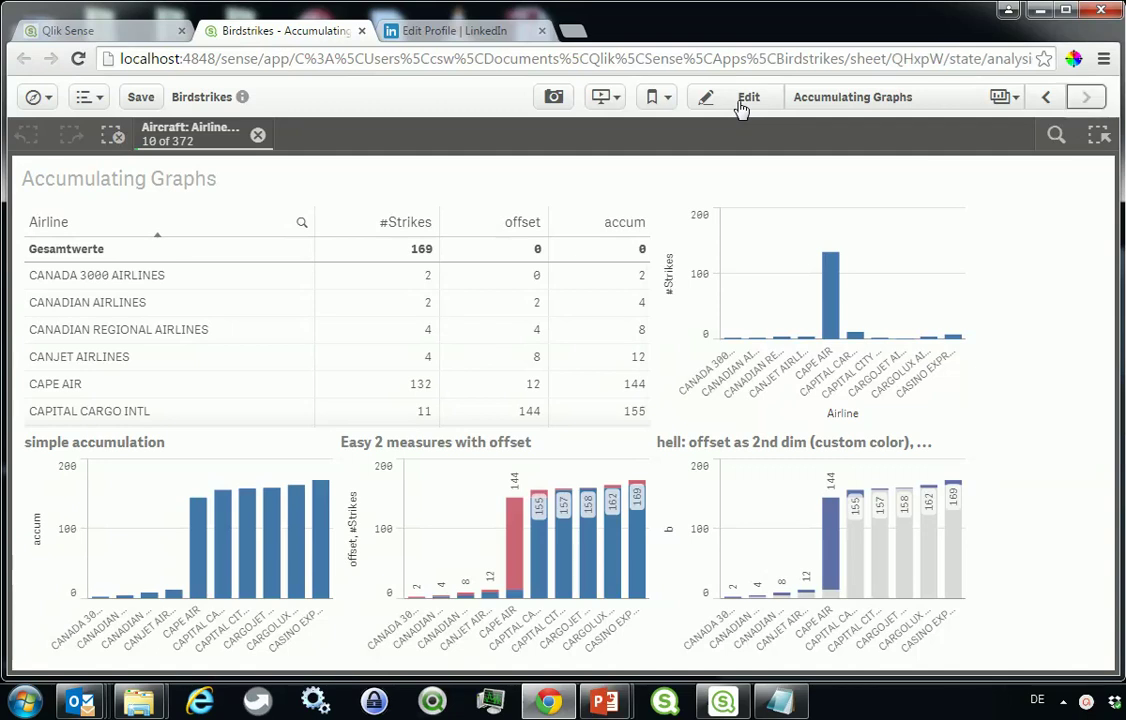
left_click(741, 106)
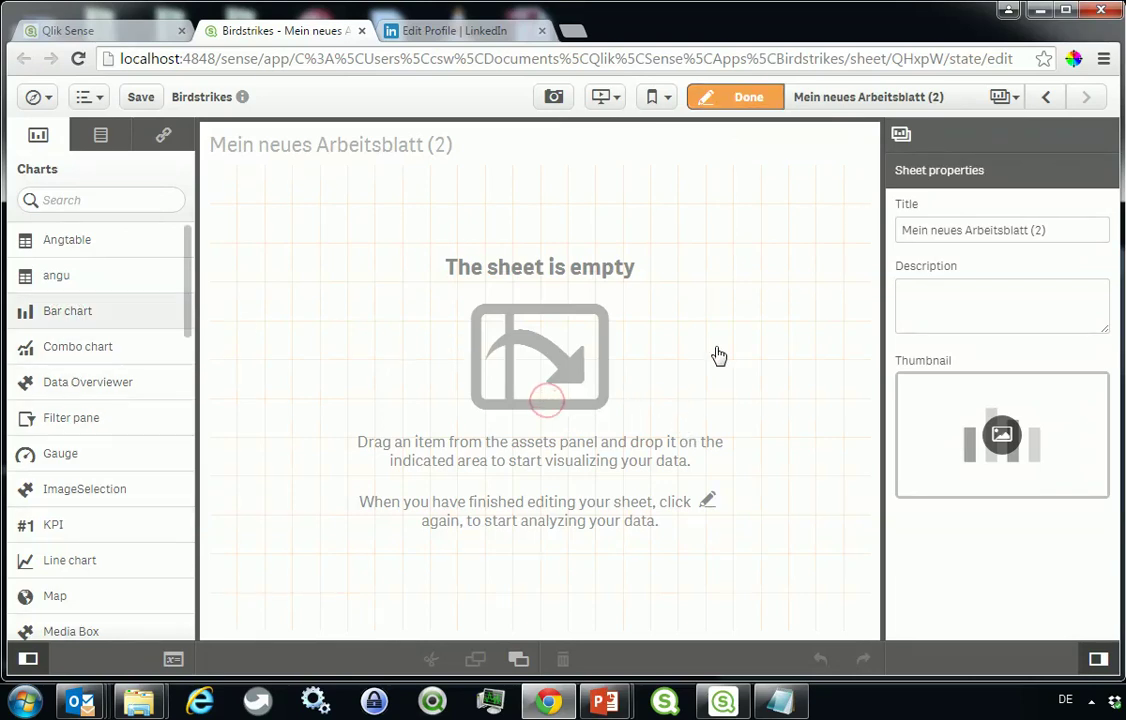
Add a full-sheet bar chart of the #Strikes measure by Airline and put Airline first in its sort order.
left_click_drag(722, 403, 716, 393)
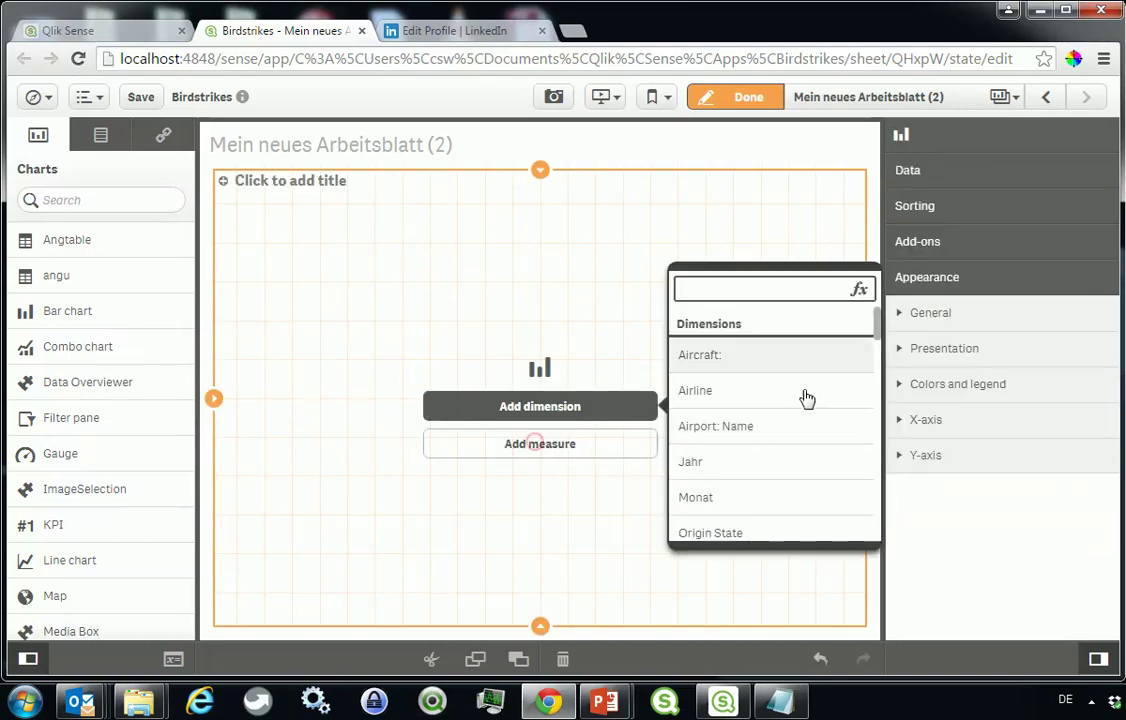
left_click(740, 393)
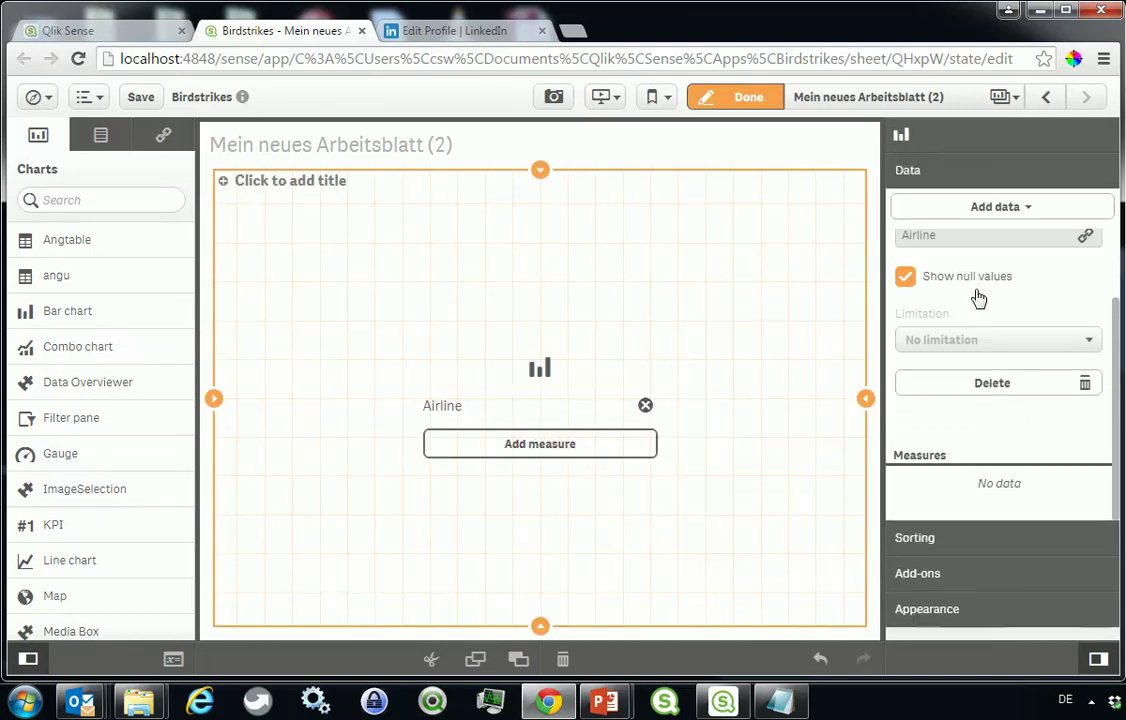
left_click(950, 553)
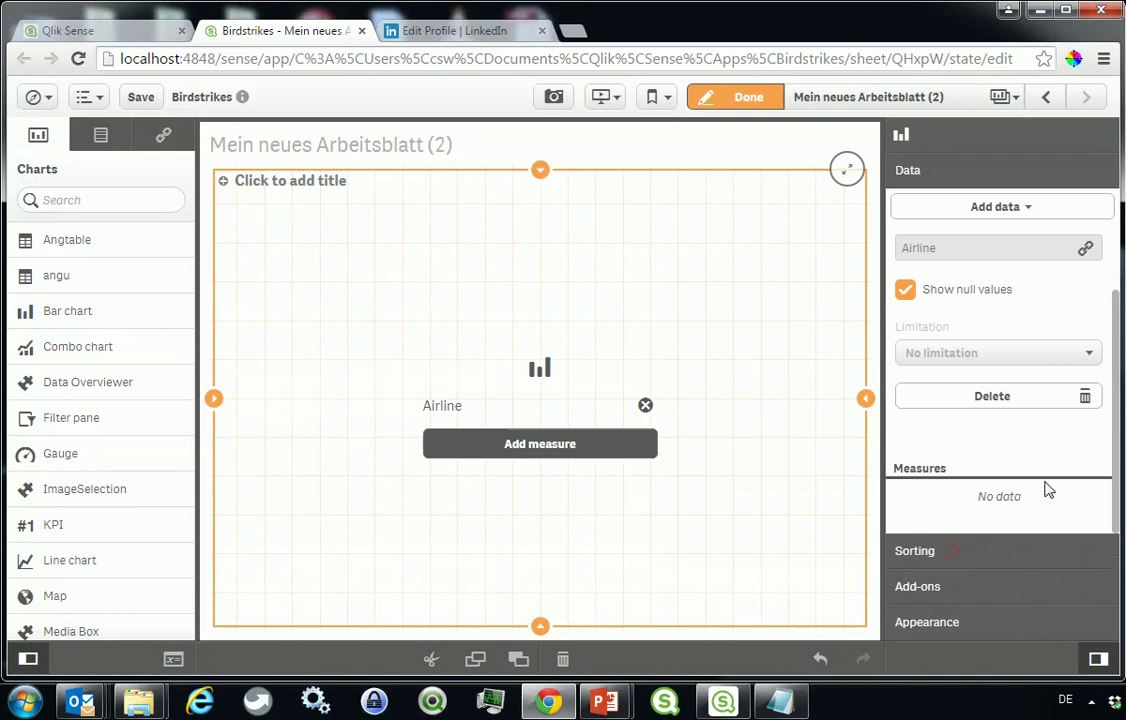
left_click(901, 288)
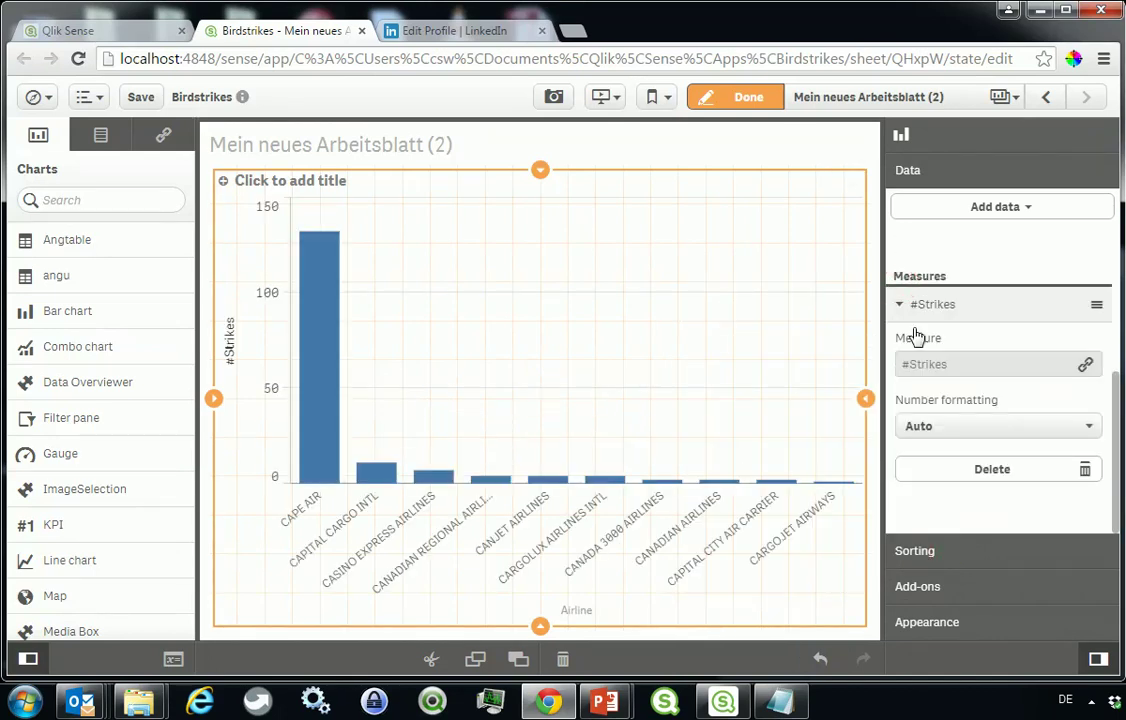
left_click(915, 177)
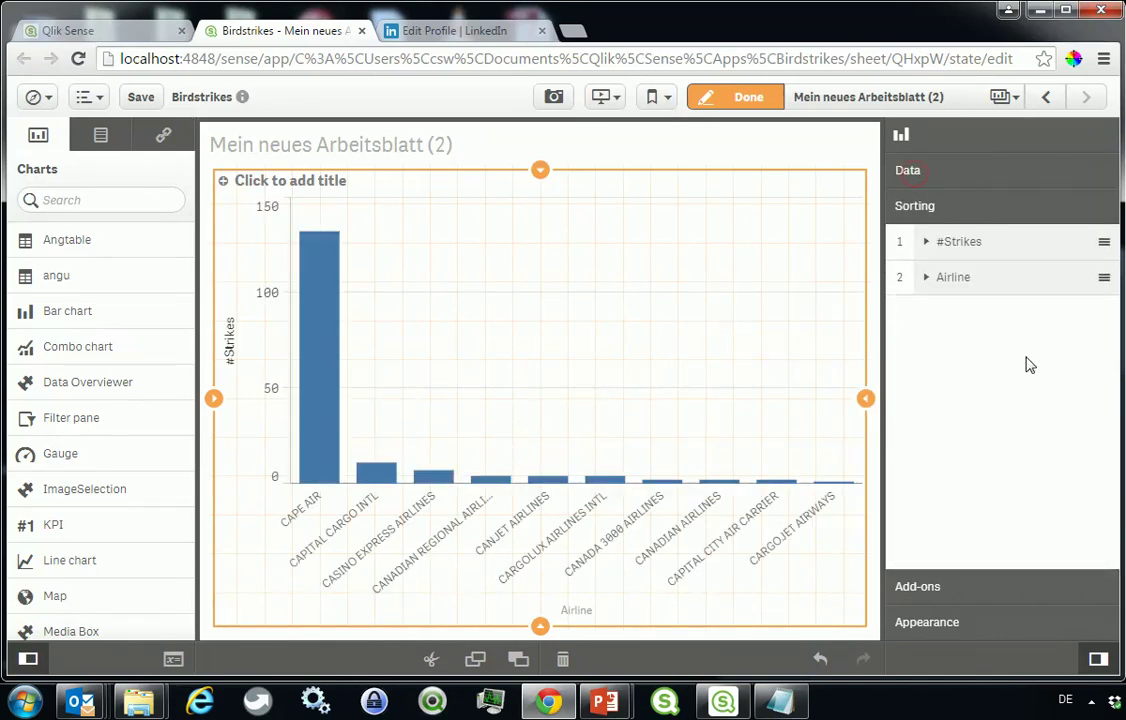
left_click_drag(955, 241, 852, 315)
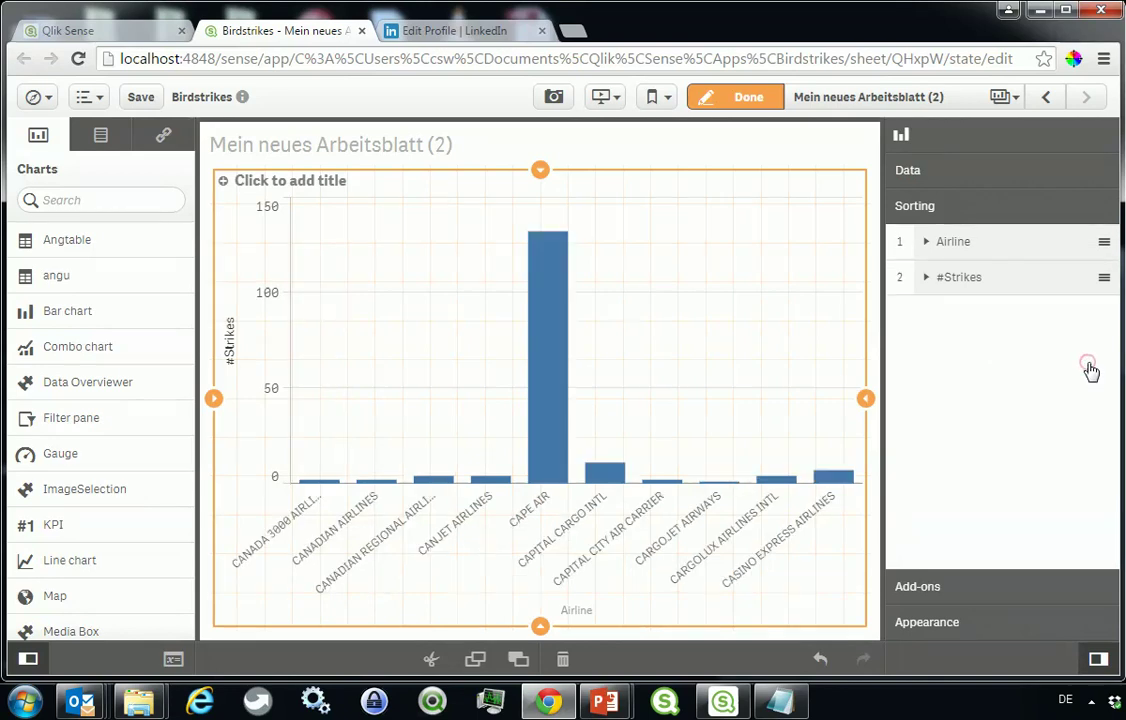
Unlink the bar chart's #Strikes measure from its master measure and set the expression to $(accum) Count(FlightDate) $(/accum).
left_click(741, 442)
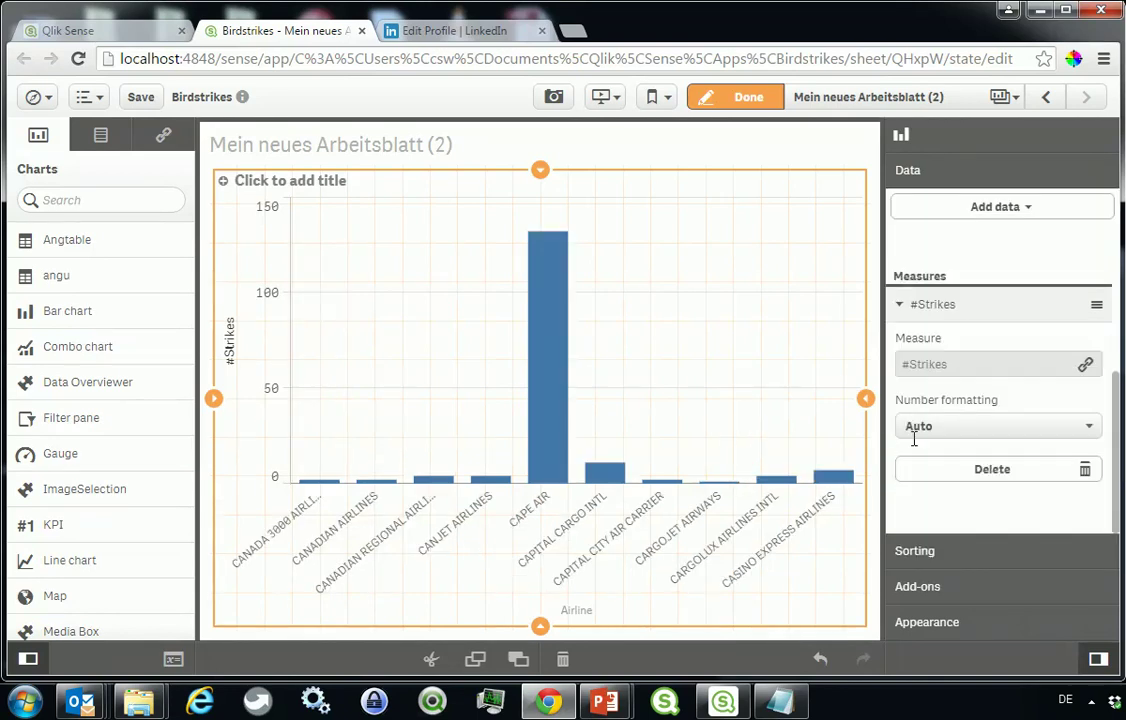
left_click(1016, 427)
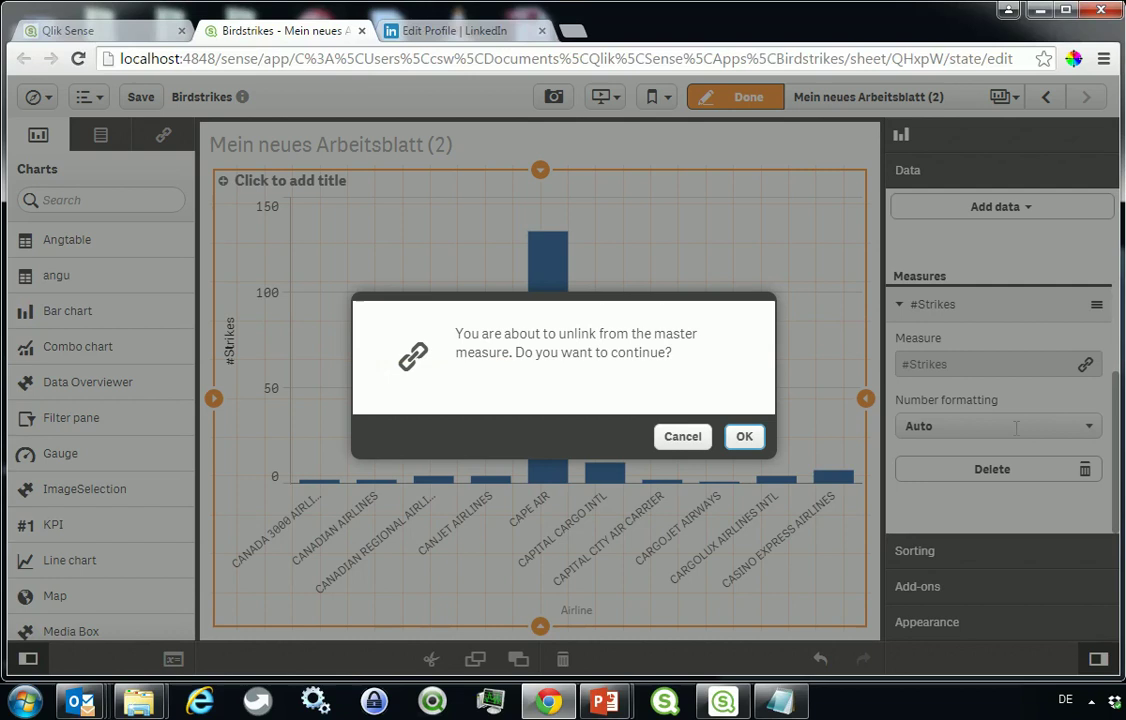
key("Return")
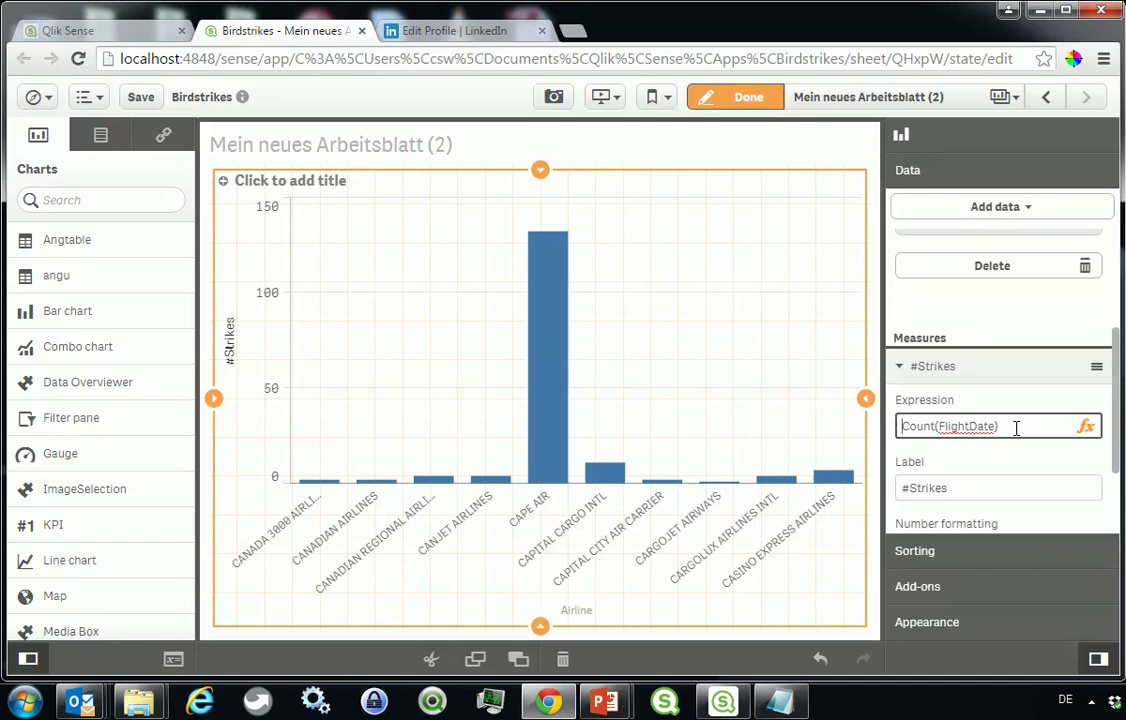
type("$() ")
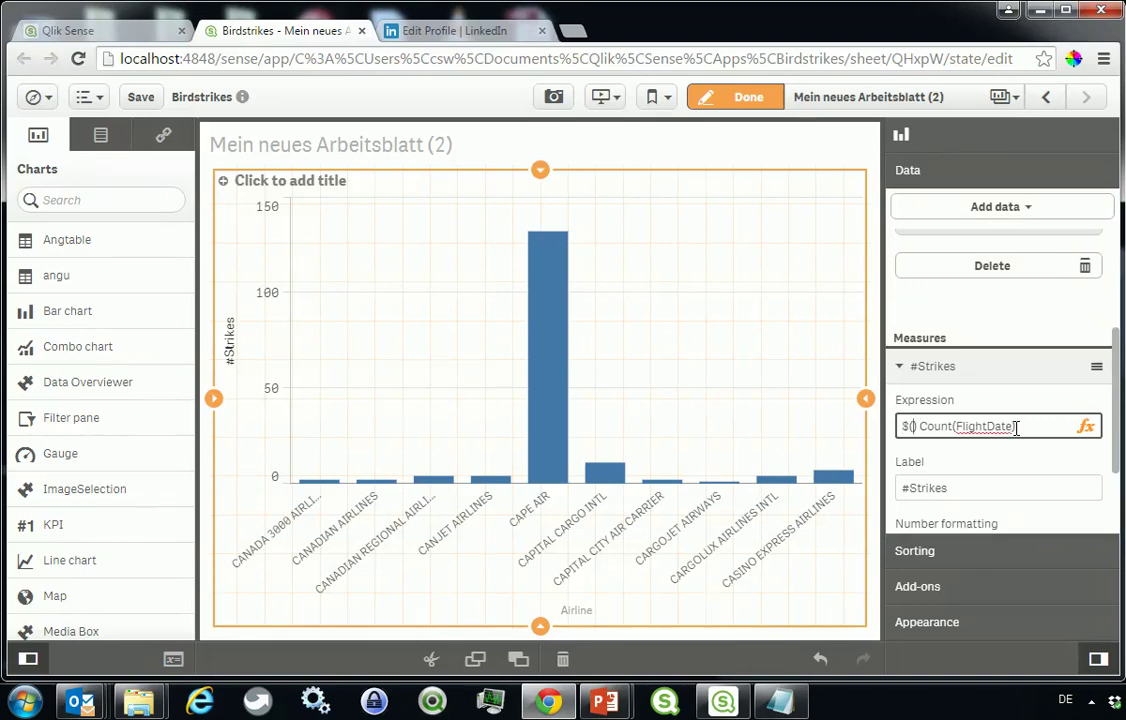
type("accum")
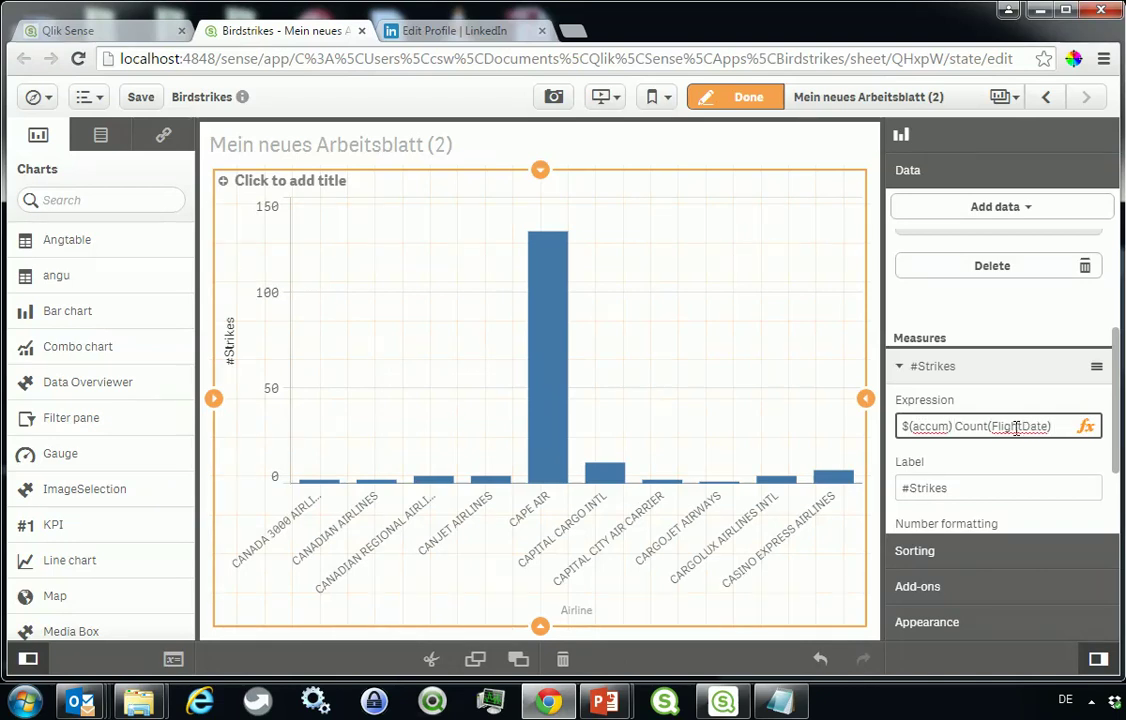
type(" $()")
type("/accum")
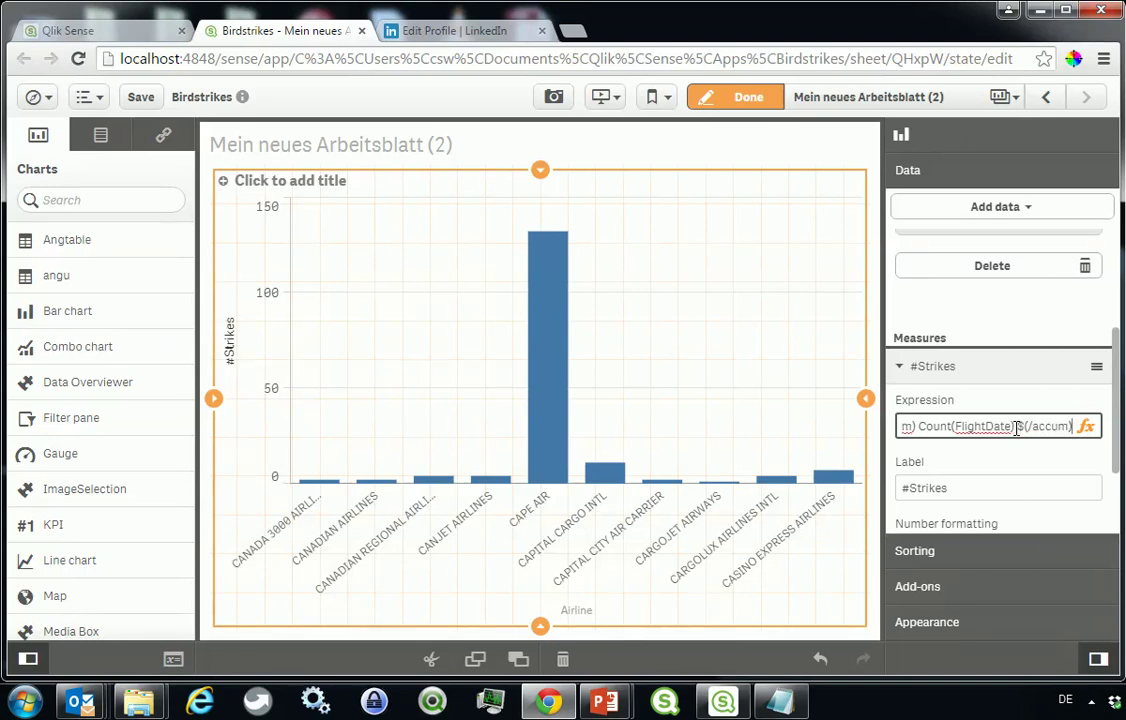
key("Return")
Open the data load editor and examine the SET statements that define the accum and /accum variables.
left_click(50, 96)
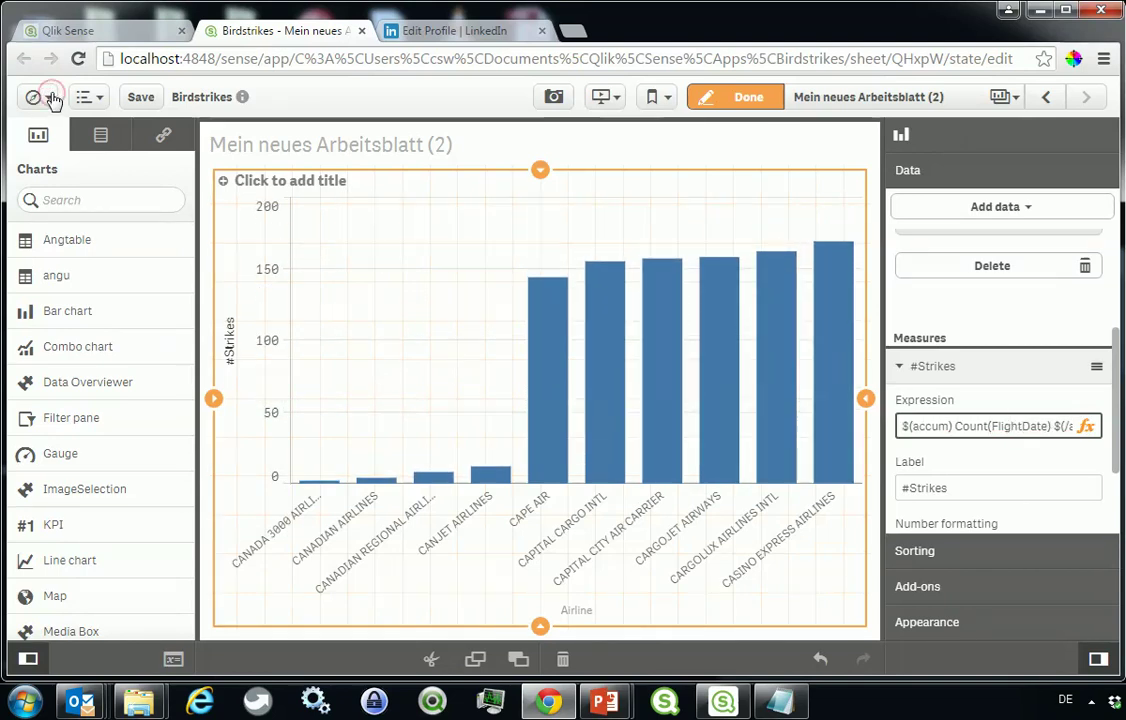
left_click(284, 219)
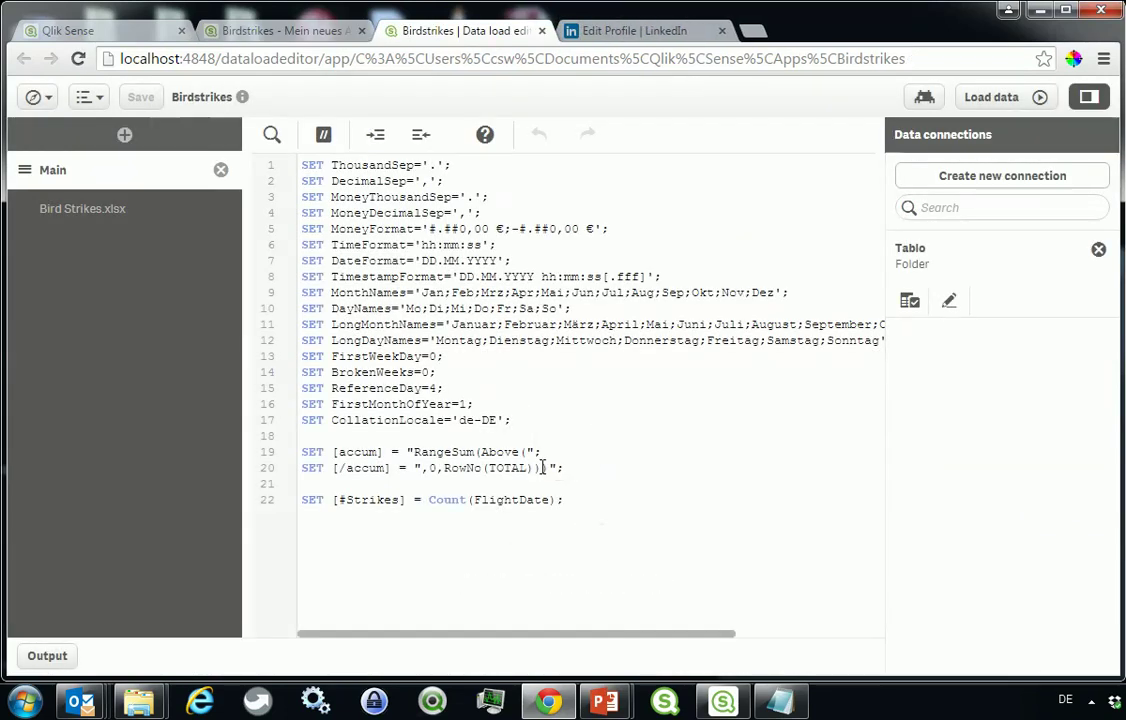
left_click_drag(564, 468, 302, 452)
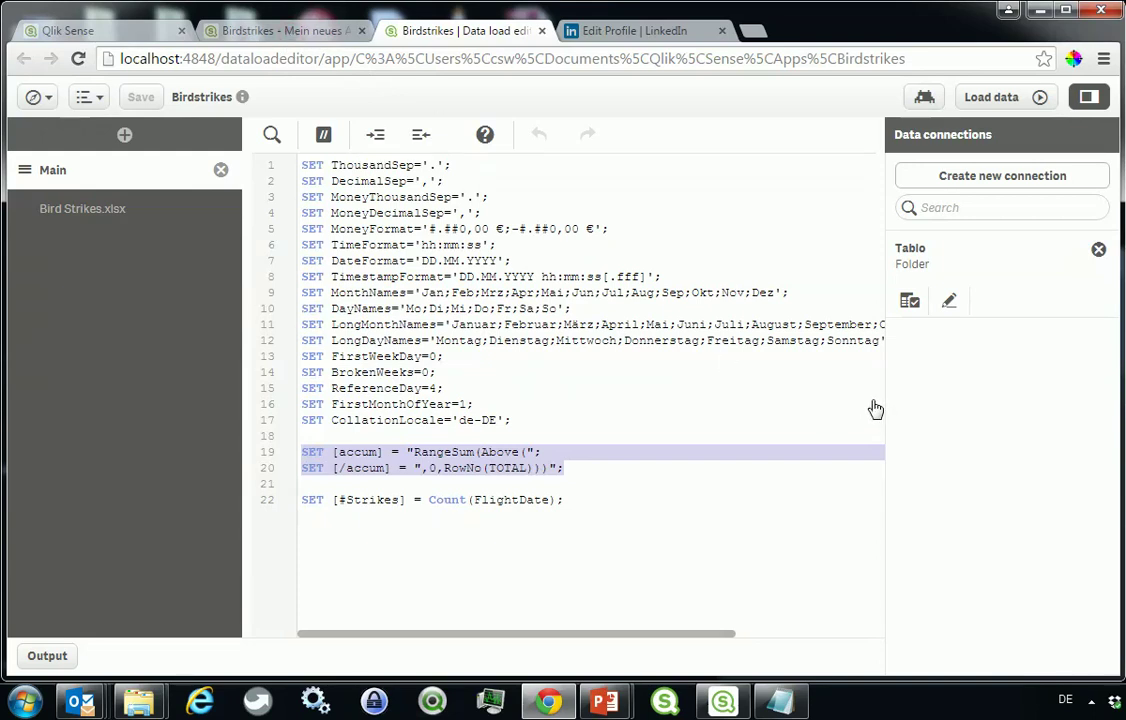
Return to the sheet, delete the bar chart and place a Table object over about half of the sheet.
key("ctrl+shift+Tab")
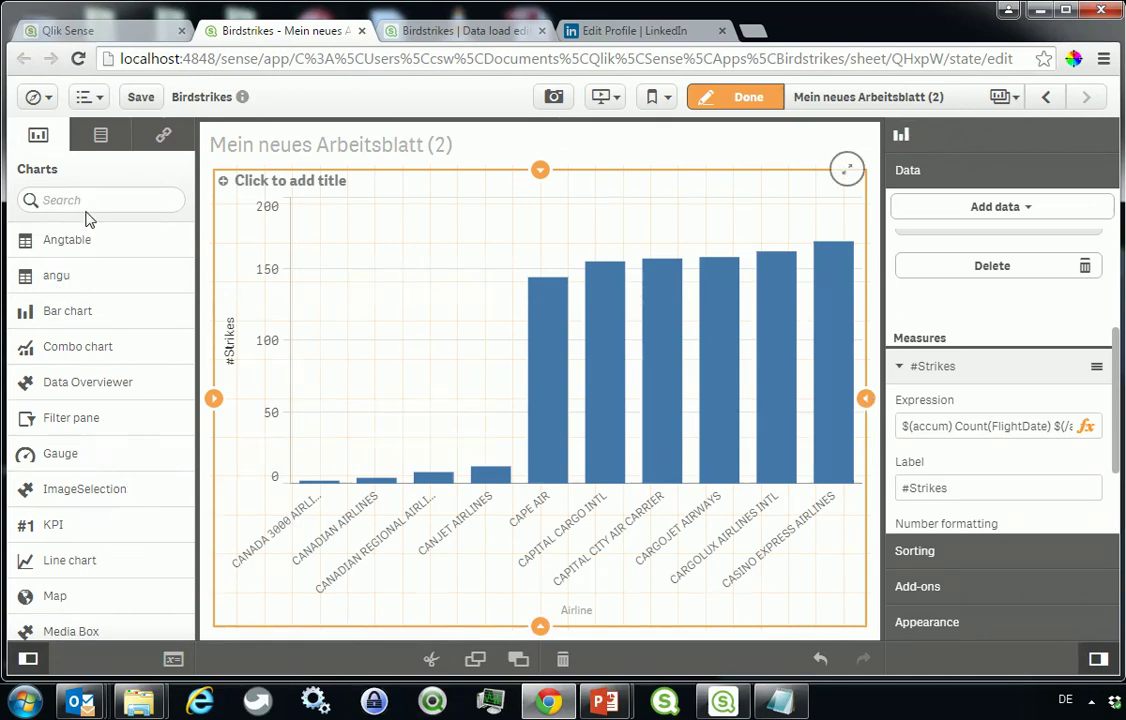
key("Delete")
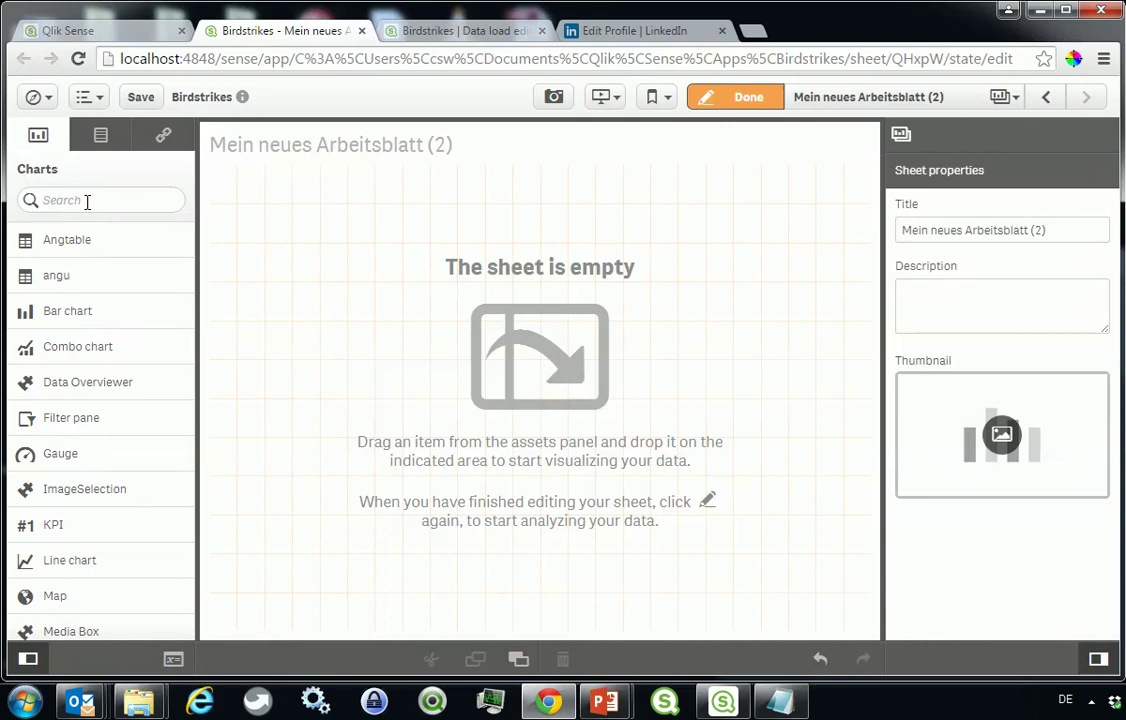
left_click_drag(89, 349, 319, 343)
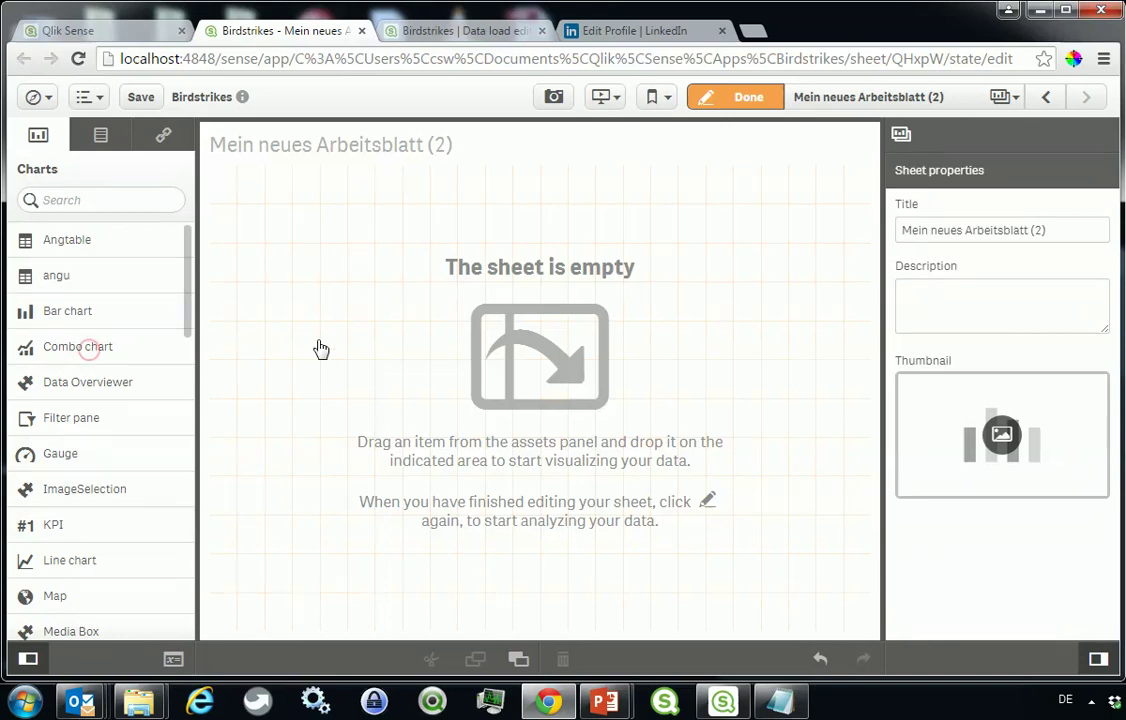
type("tab")
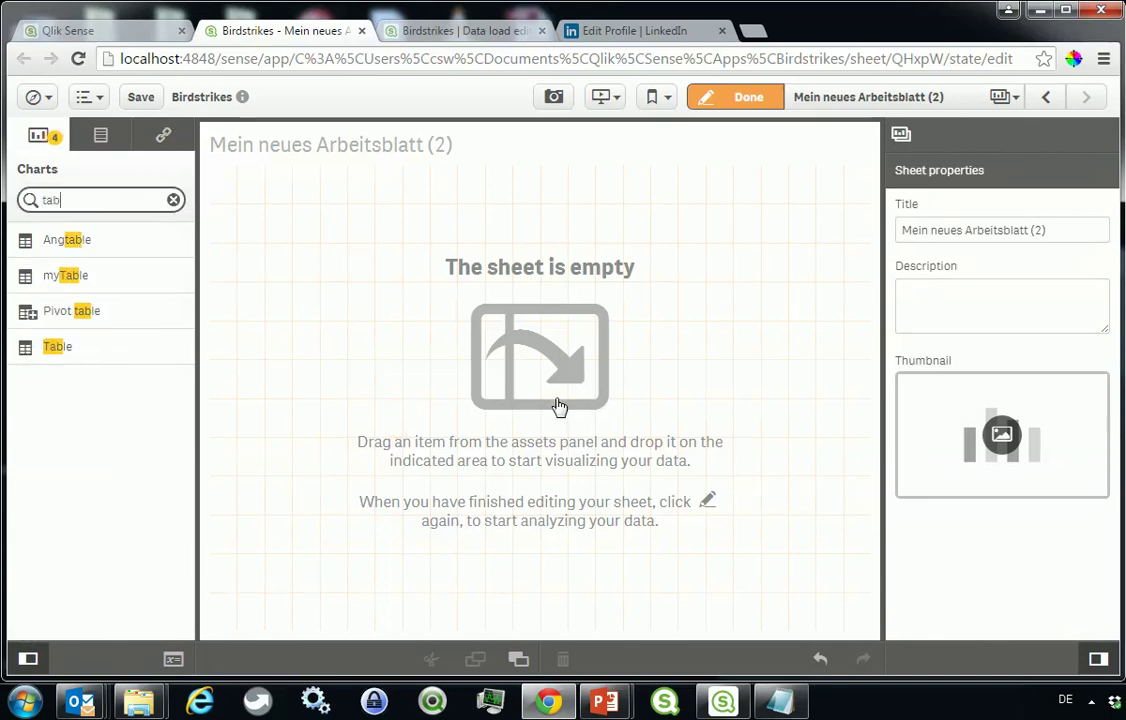
left_click_drag(89, 349, 319, 343)
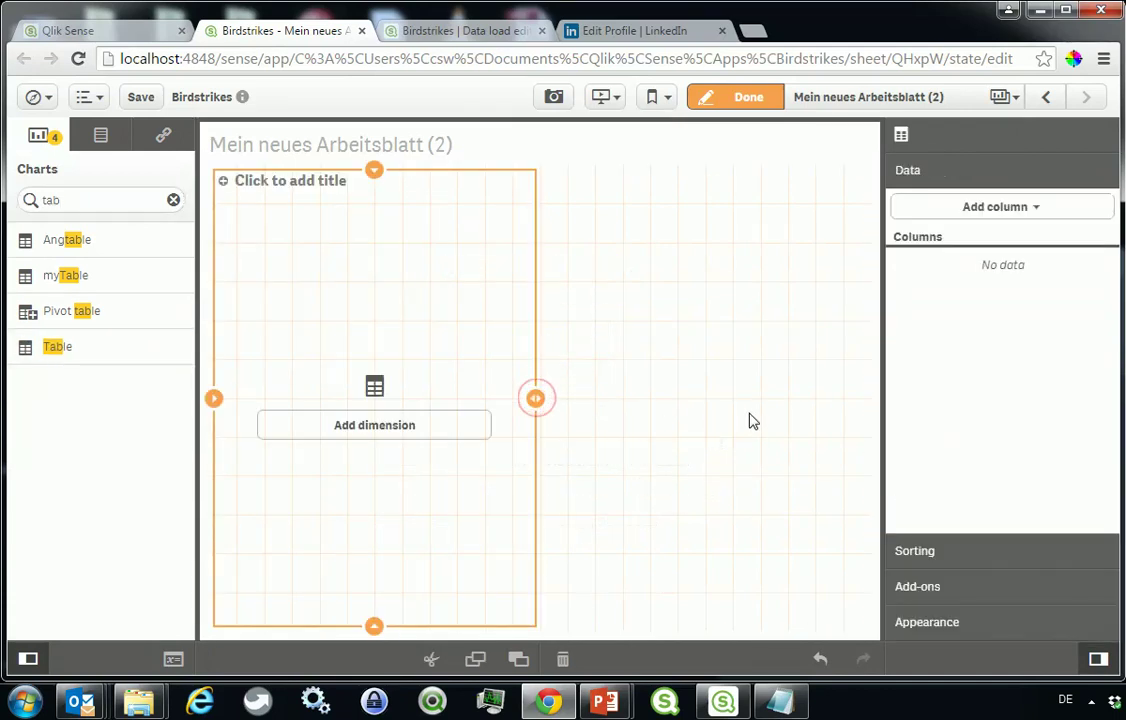
Add Airline as the table's dimension and widen the table to about five sixths of the sheet.
left_click(374, 425)
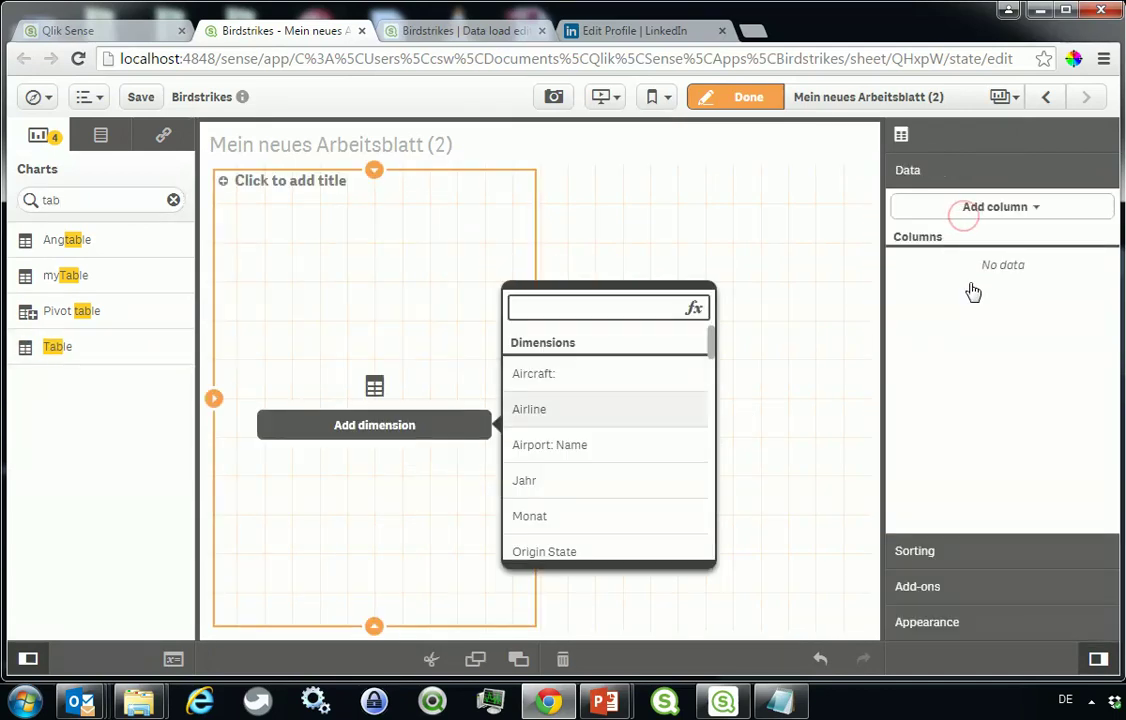
left_click(529, 409)
left_click_drag(536, 398, 756, 398)
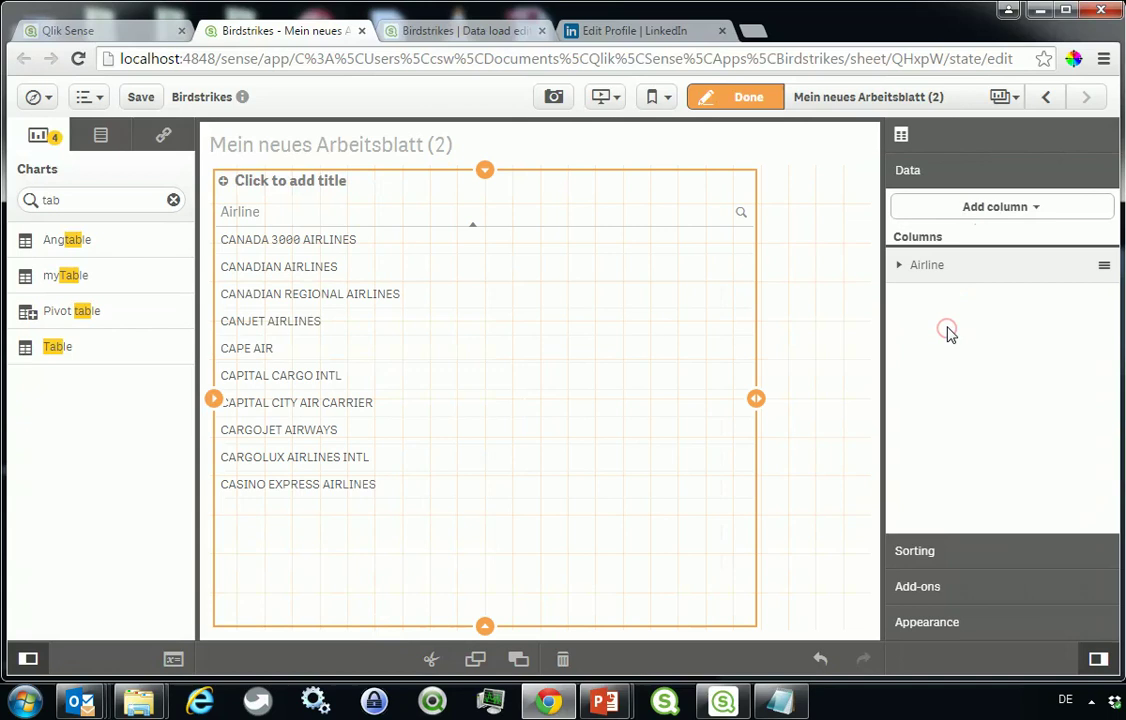
Add the #Strikes master measure to the table twice, as two separate columns.
left_click(978, 207)
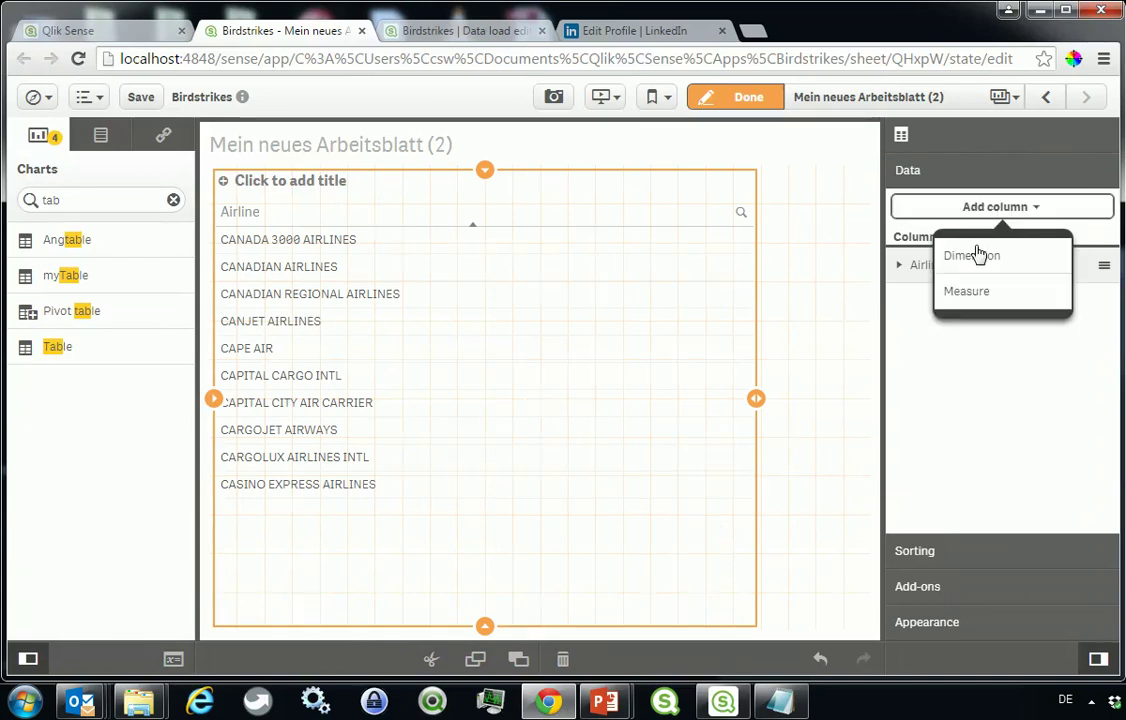
left_click(1062, 300)
left_click(983, 292)
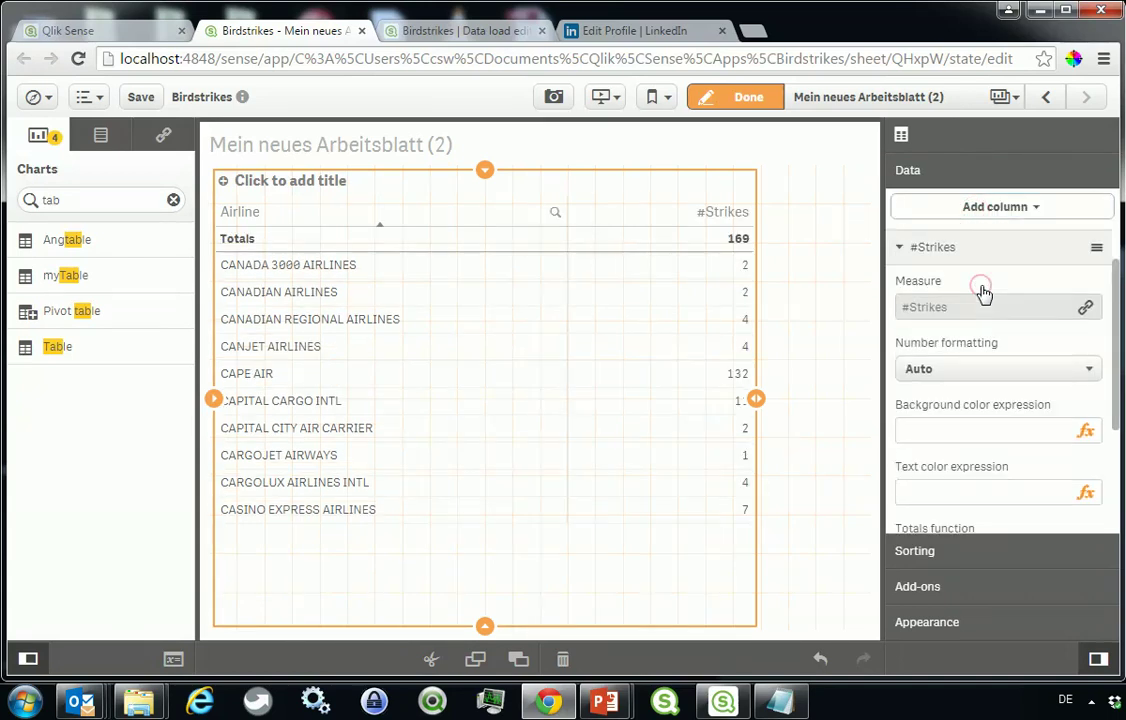
left_click(957, 314)
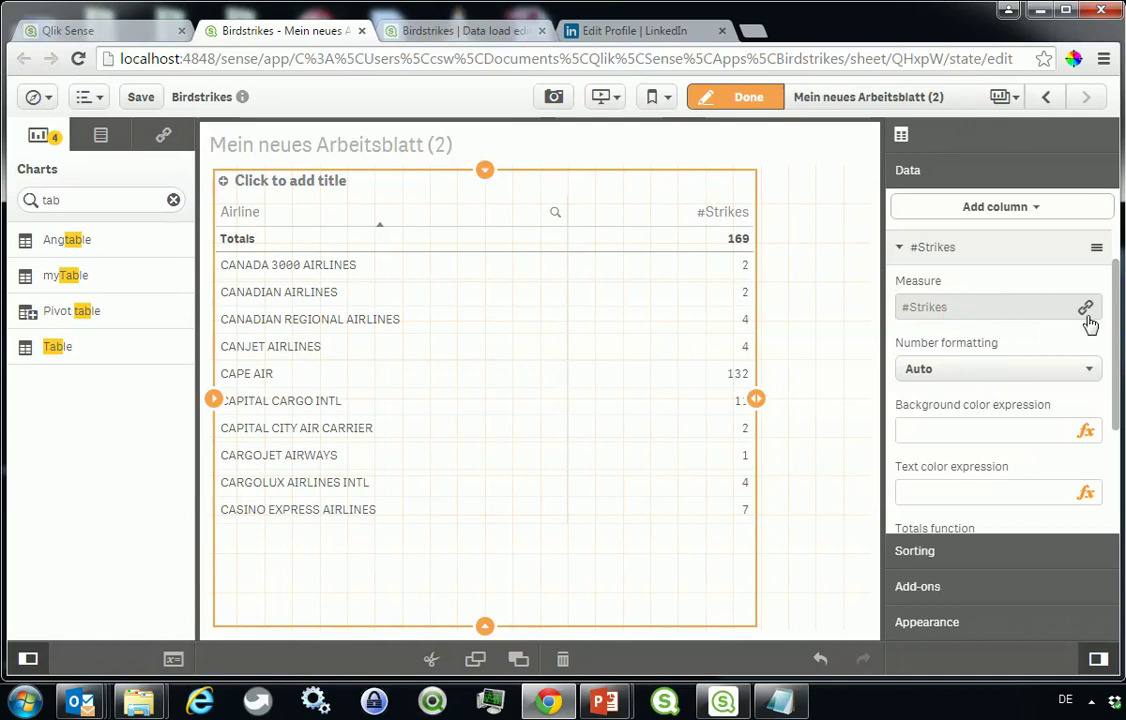
left_click(1001, 207)
left_click(966, 290)
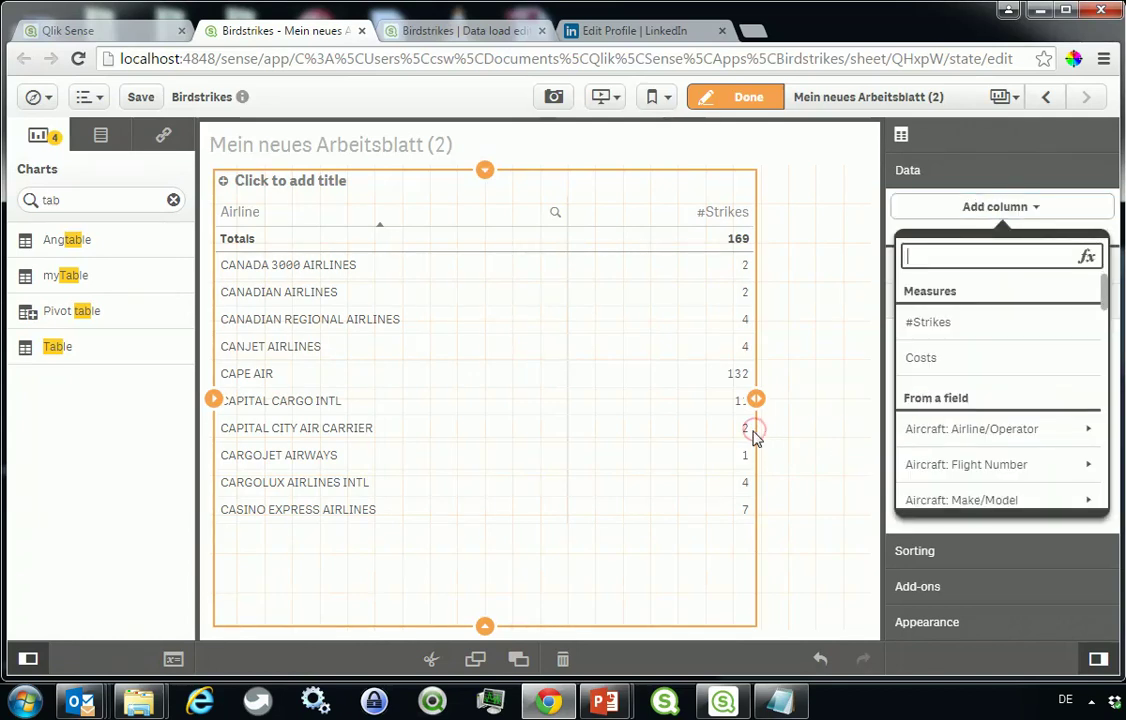
left_click(918, 321)
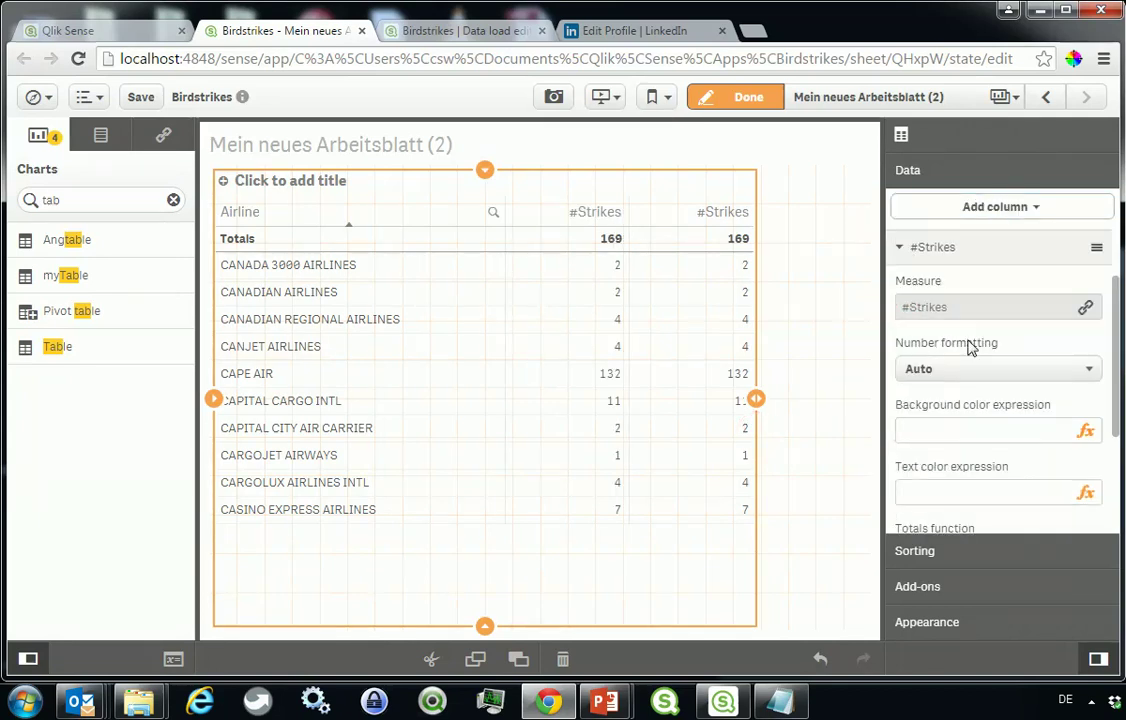
Unlink the second #Strikes column from its master measure and set its expression to Above(Count(FlightDate)).
left_click(1085, 308)
key("Return")
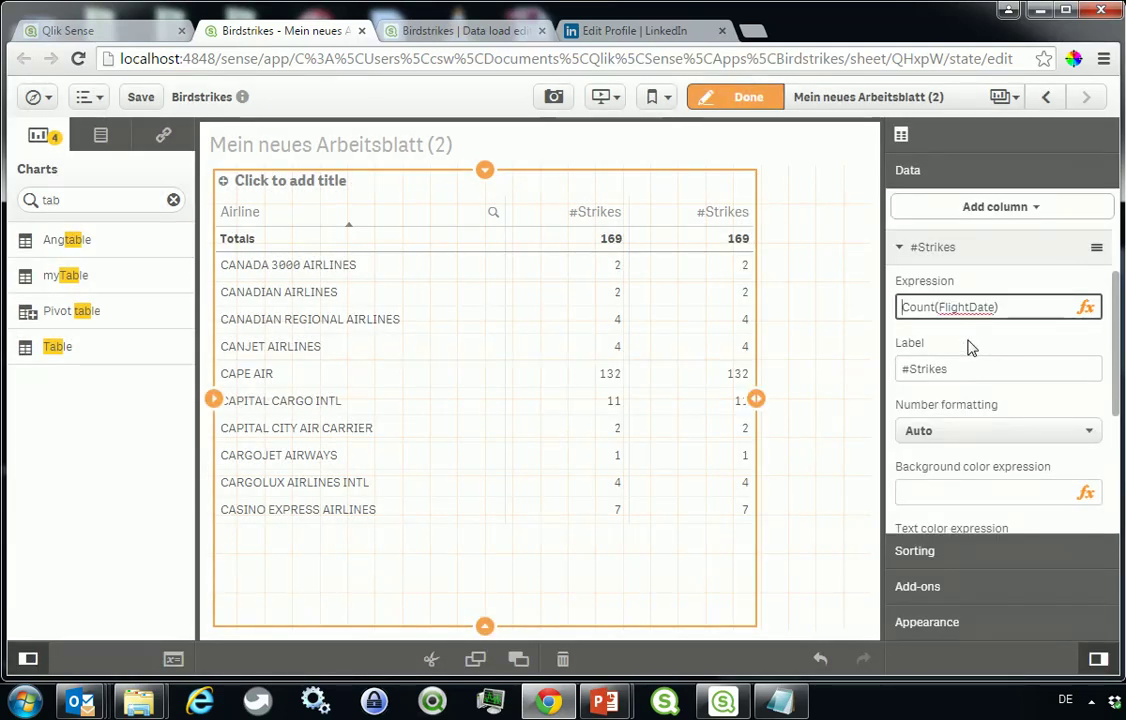
type("Above(")
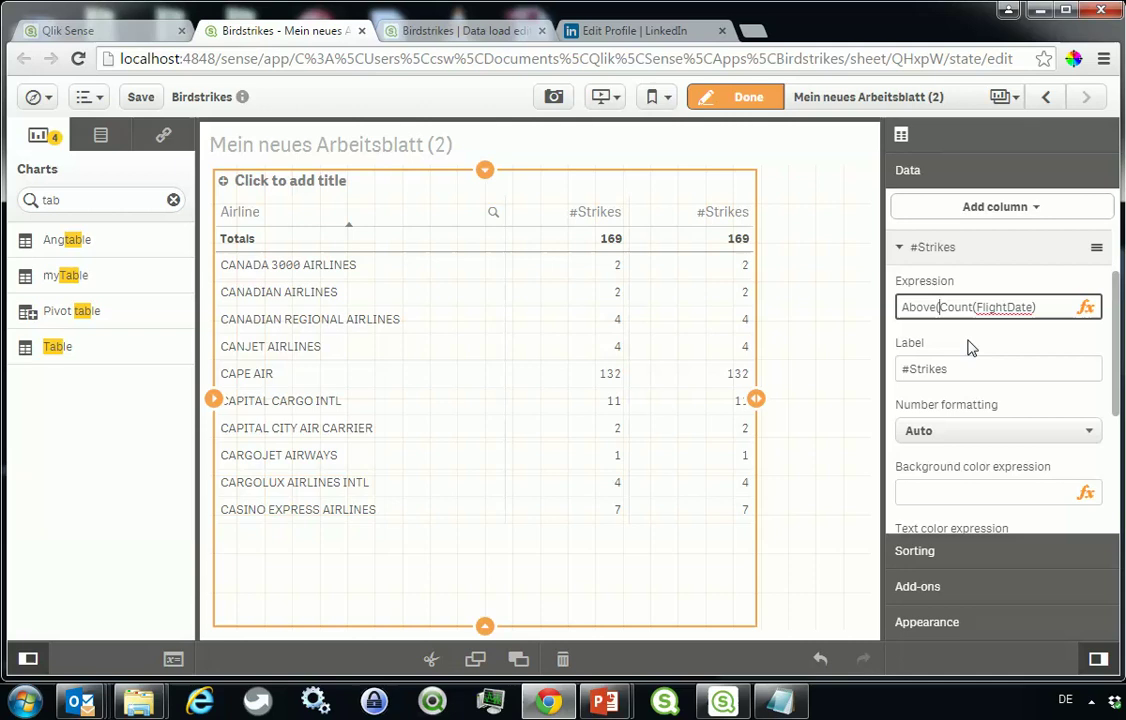
key("End")
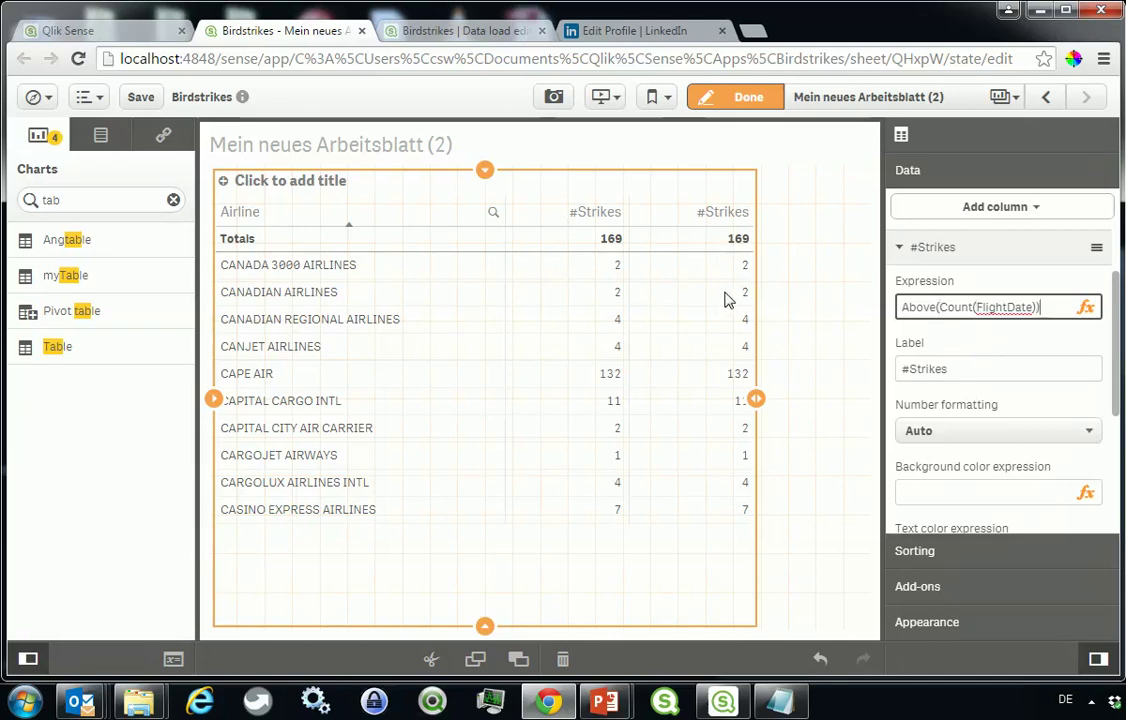
key("Return")
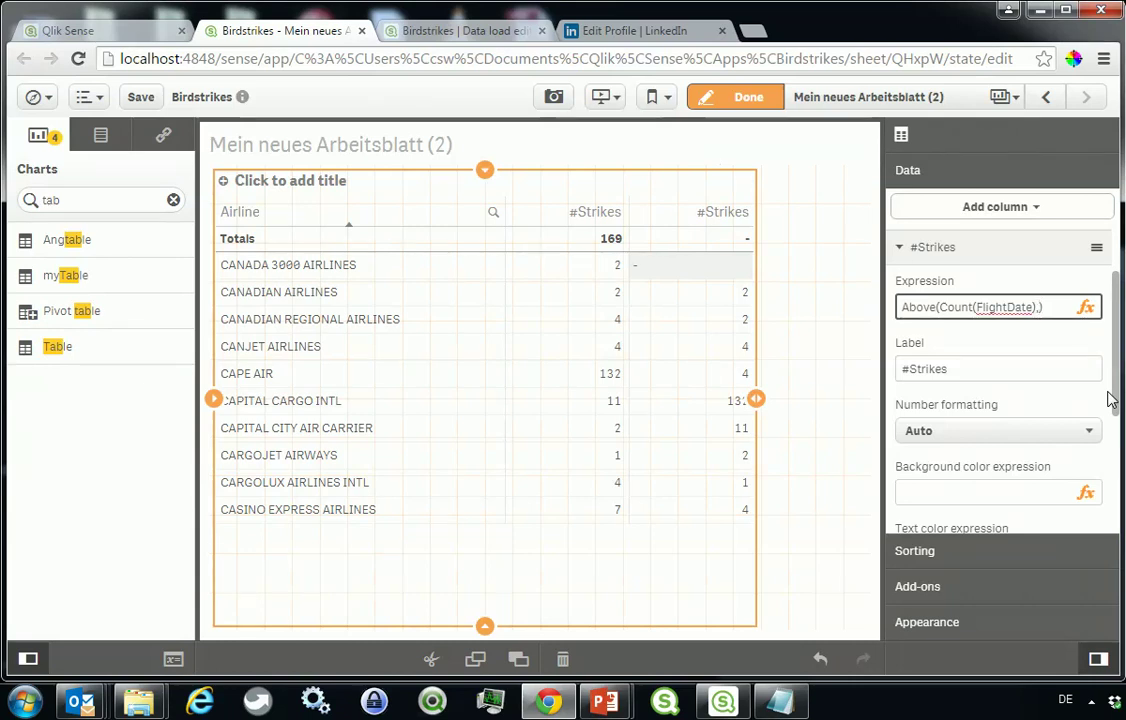
Give the second #Strikes column's Above function an offset of 2, and change that offset to 0.
type(",2")
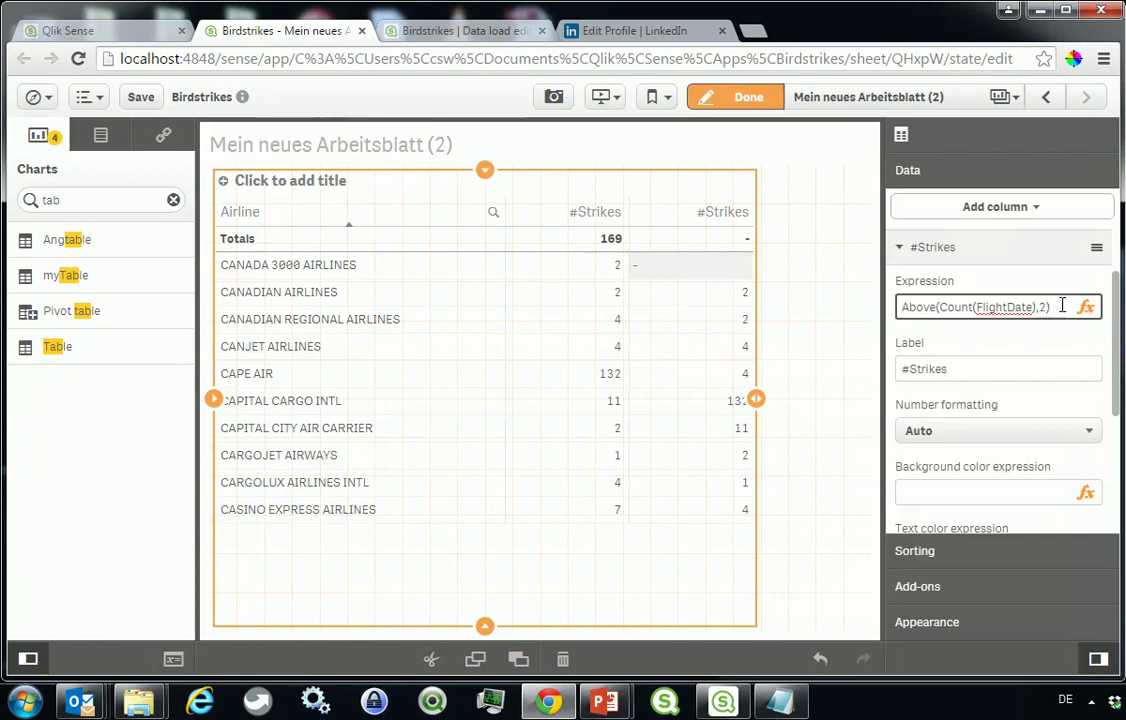
key("Tab")
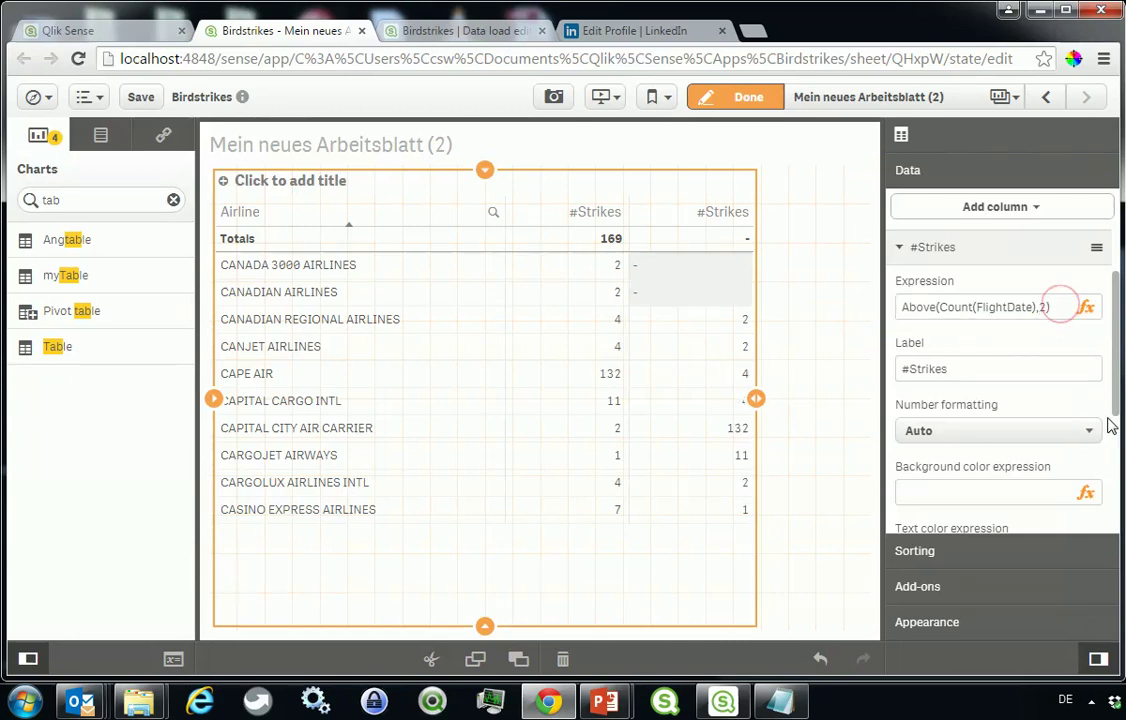
left_click(1108, 422)
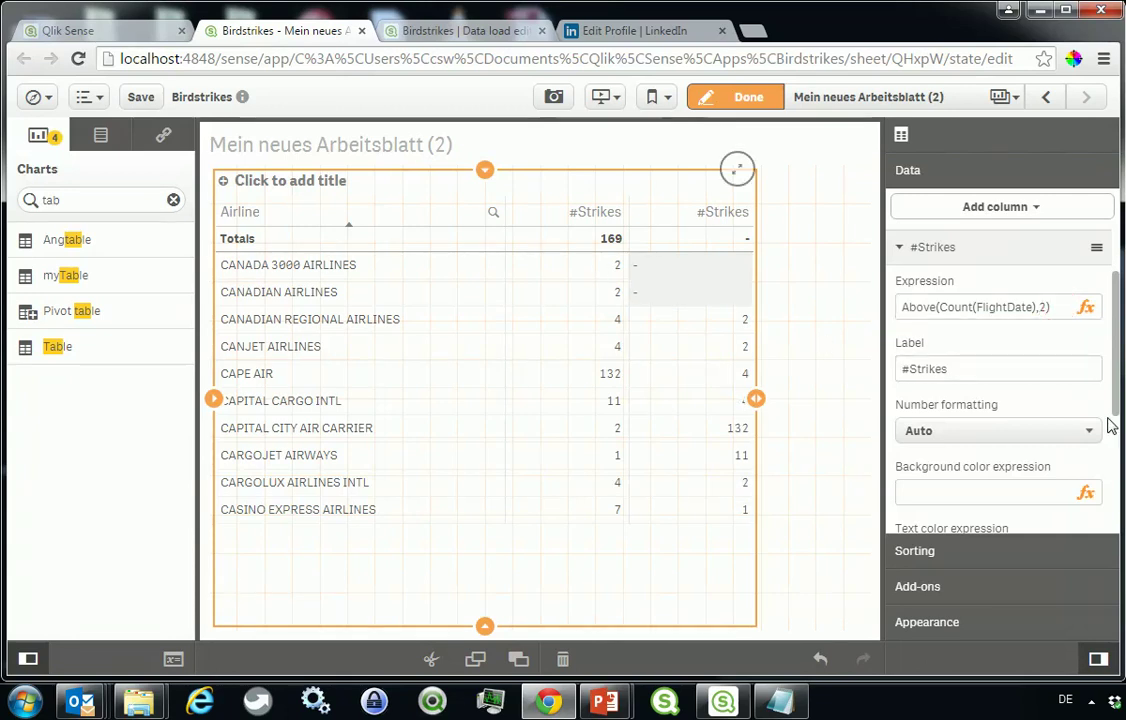
key("shift+Tab")
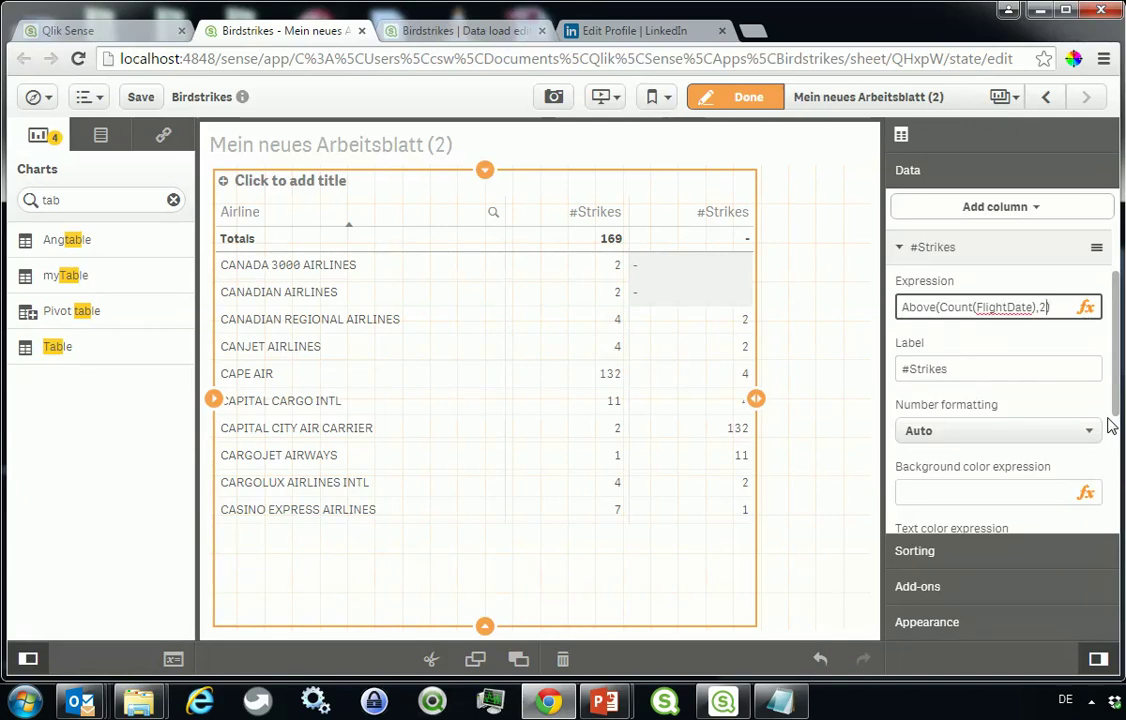
key("Tab")
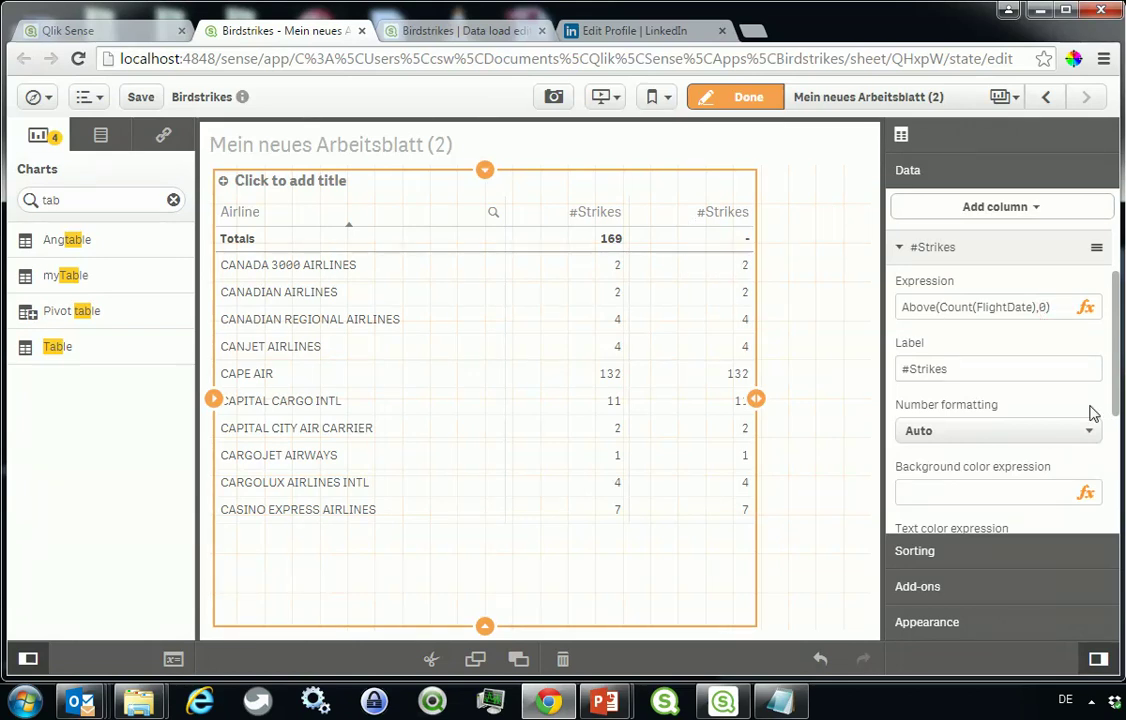
Add RowNo() as the third argument of Above, making the expression Above(Count(FlightDate),0,RowNo()).
left_click(1049, 307)
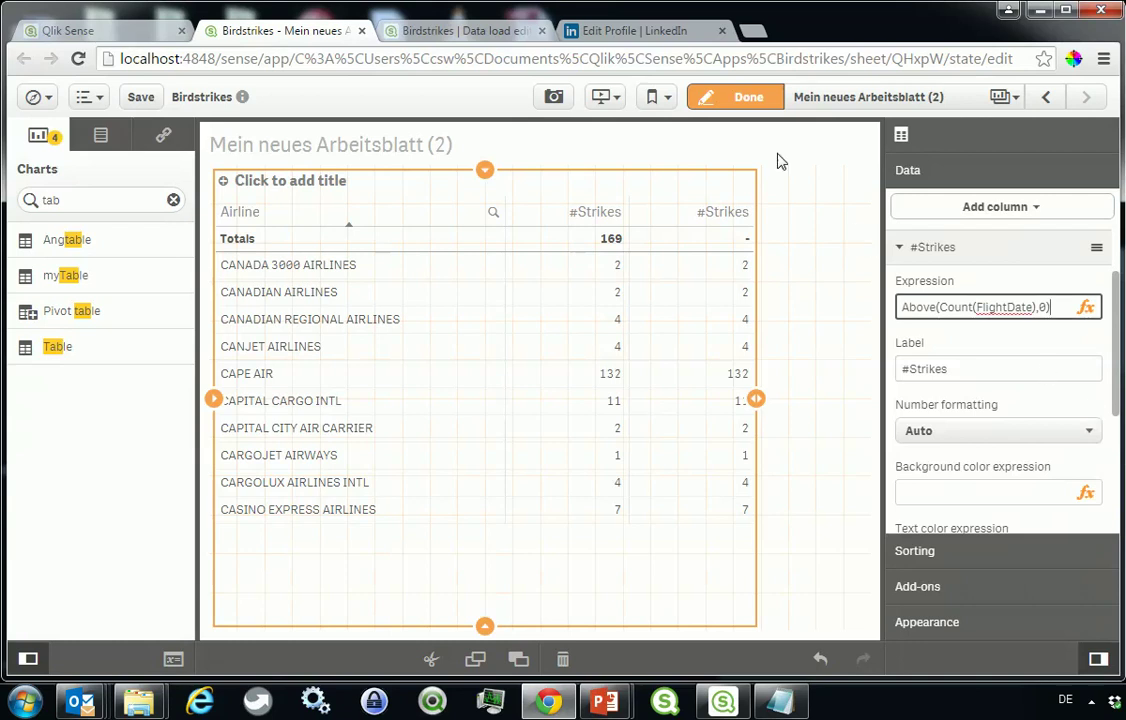
type(",Ro")
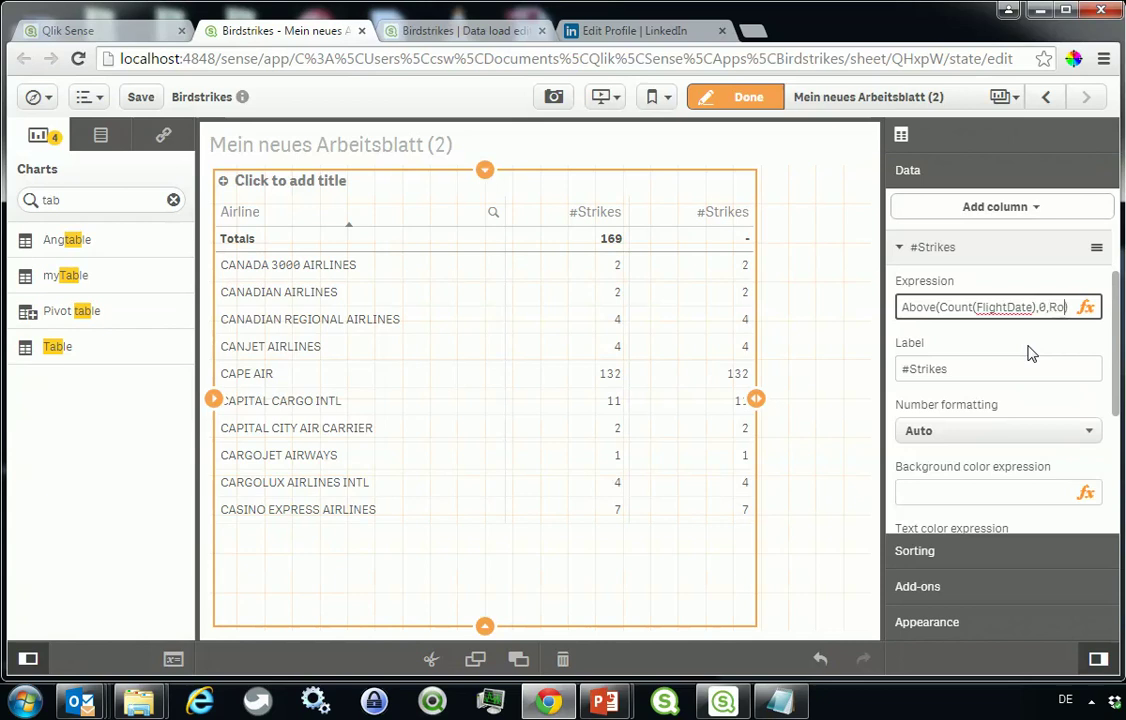
type("wNo")
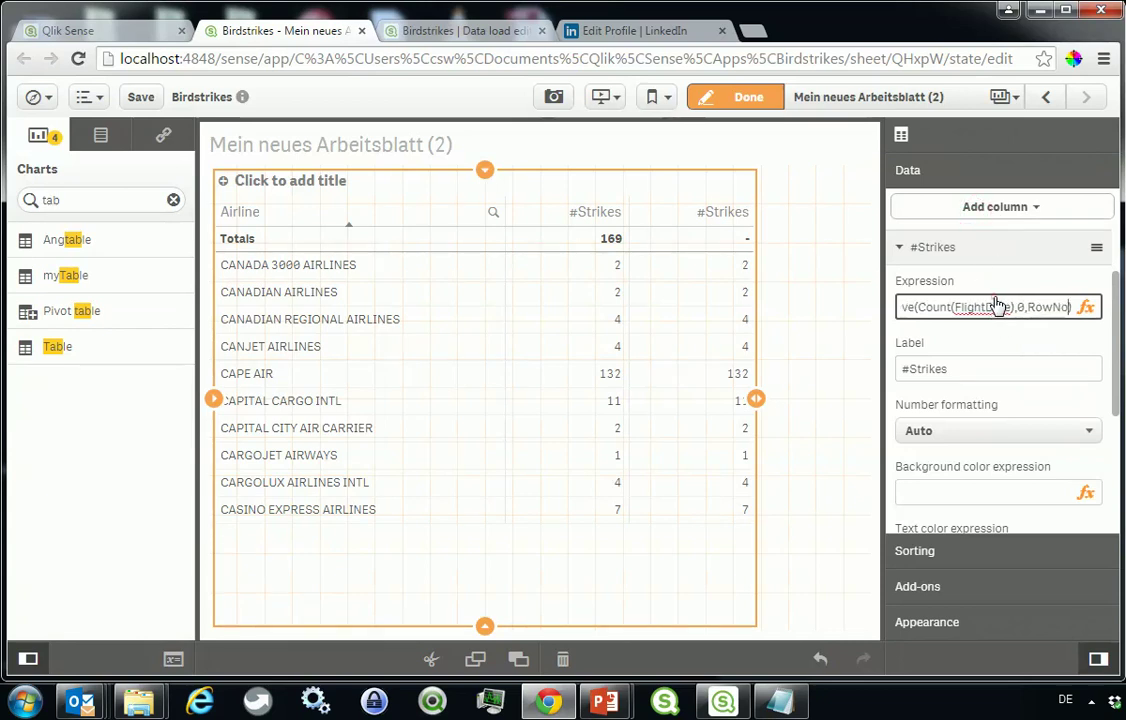
type("()")
left_click(865, 452)
left_click(957, 271)
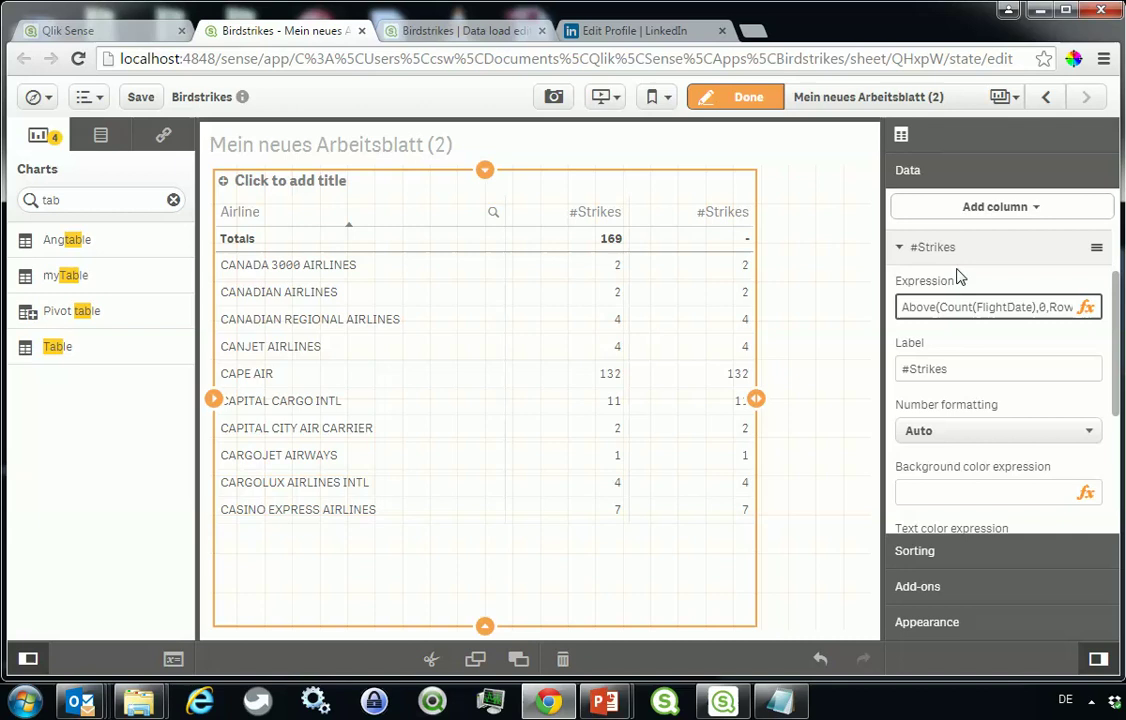
Add a measure column with the expression =rowno() to the table.
left_click(995, 206)
left_click(958, 282)
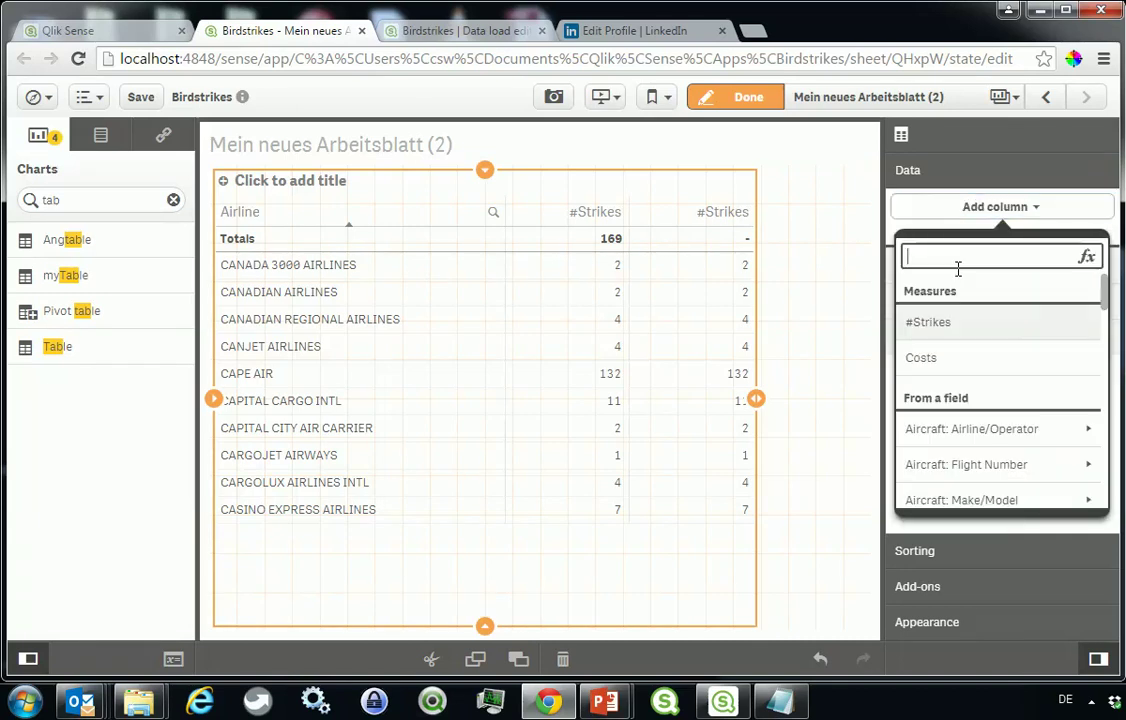
type("=")
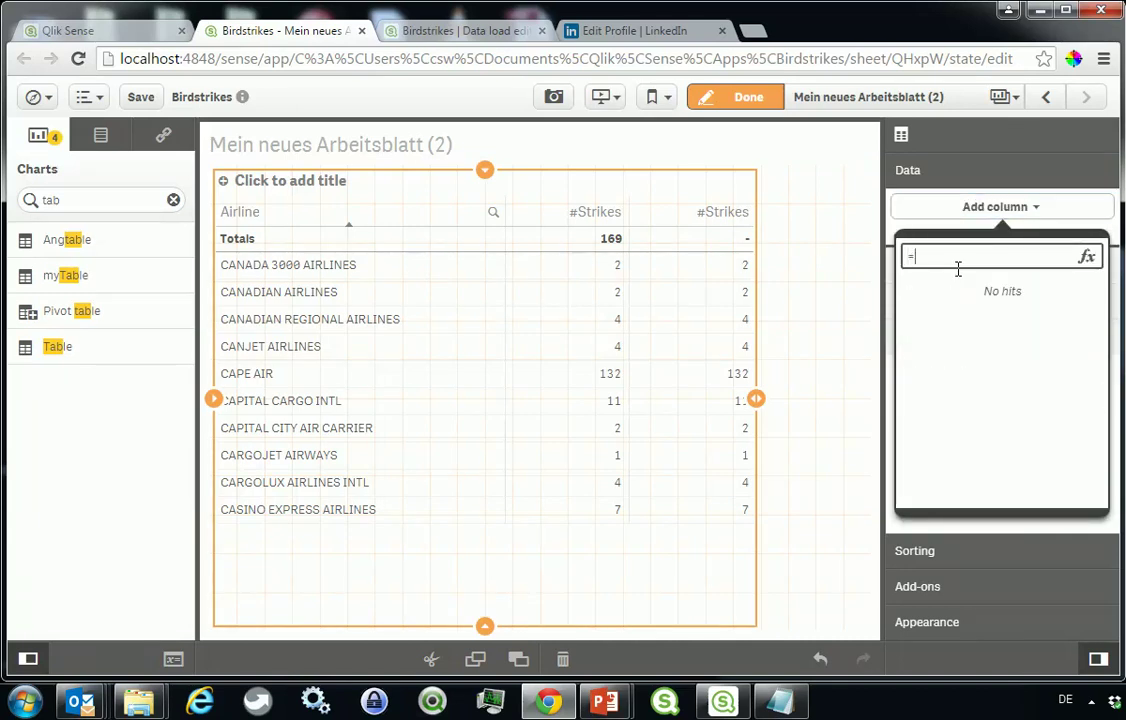
type("rowno(")
key("Return")
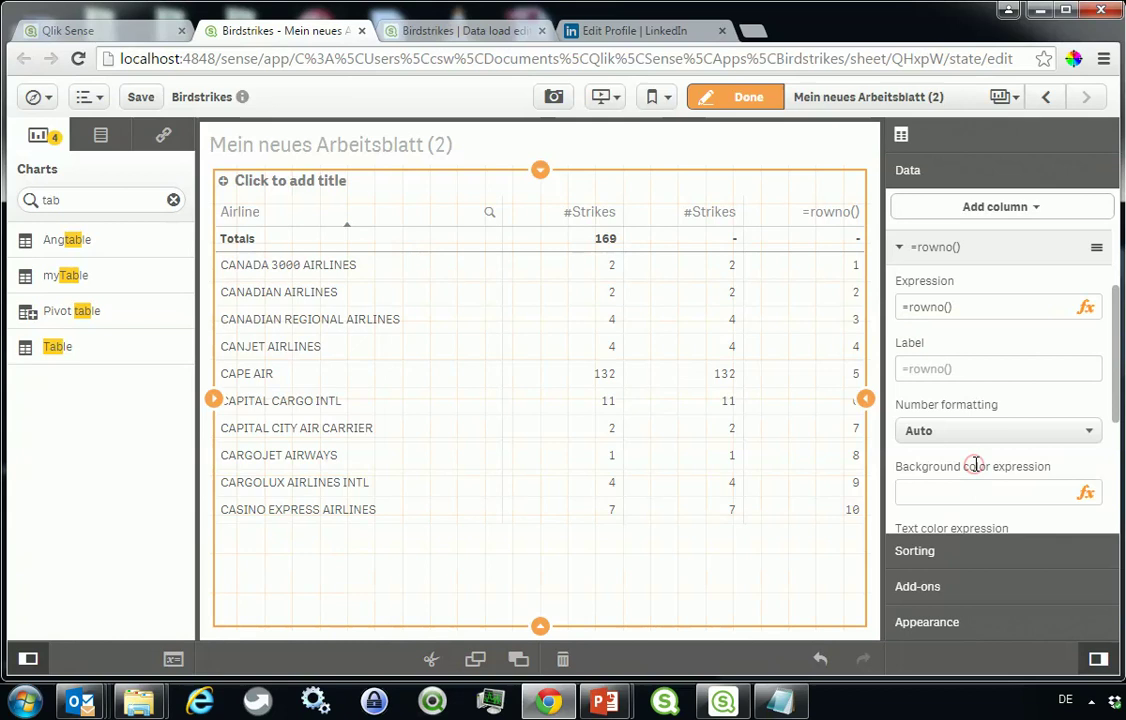
left_click(1088, 398)
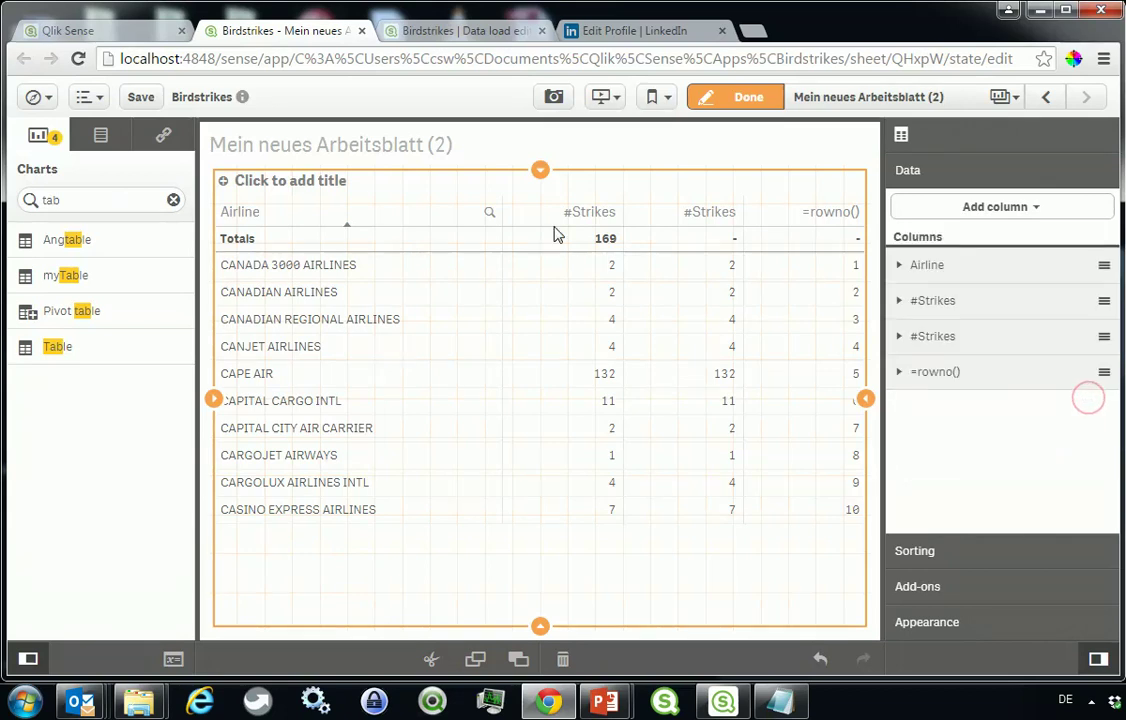
Wrap the second #Strikes column's expression in RangeSum, giving RangeSum( Above(Count(FlightDate),0,RowNo()) ), and apply it.
left_click(933, 337)
left_click(997, 458)
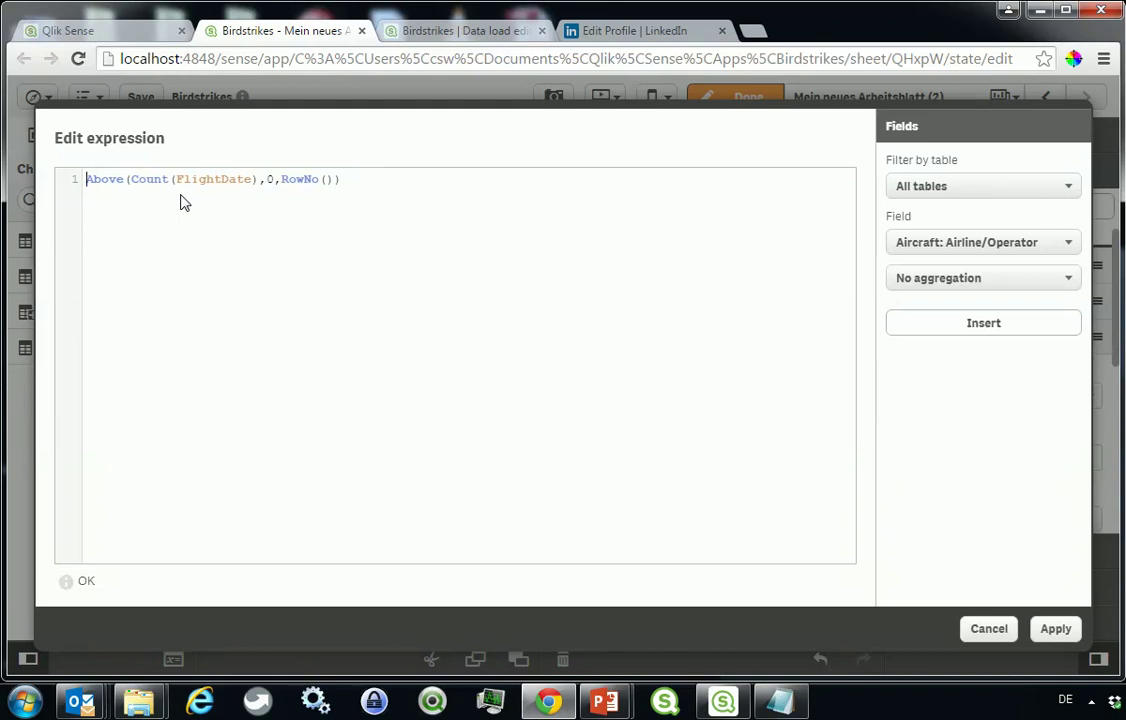
type("RangeSu")
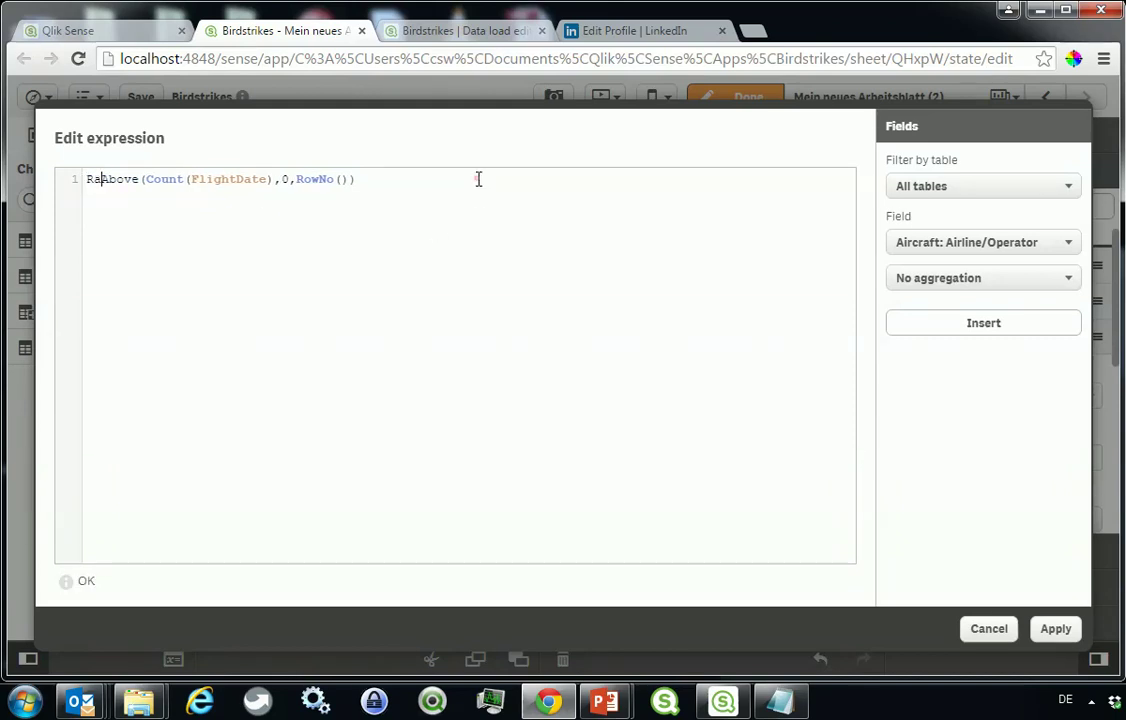
type("m( ")
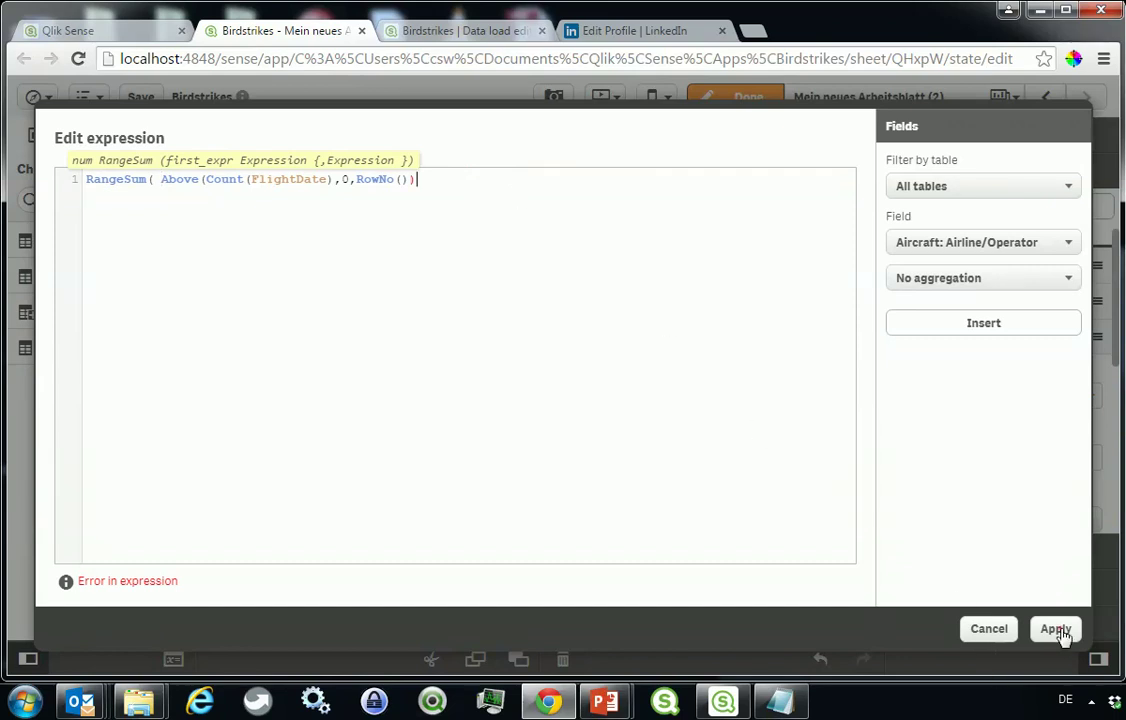
type(" )")
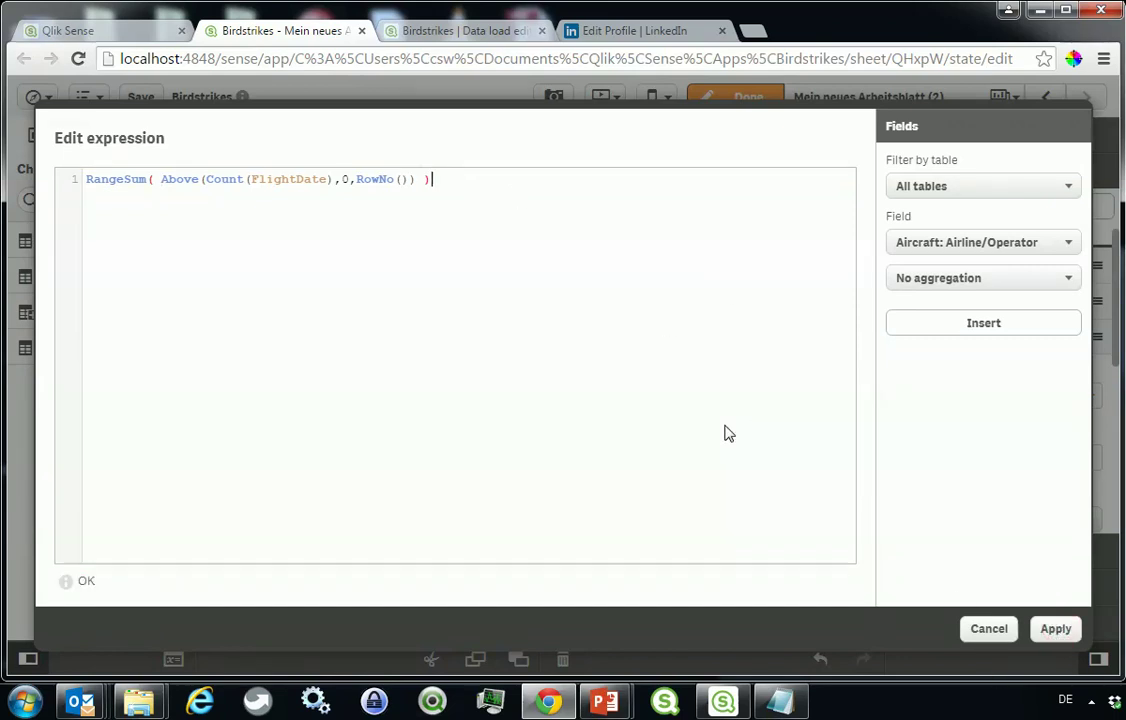
key("Tab")
key("Tab")
key("Return")
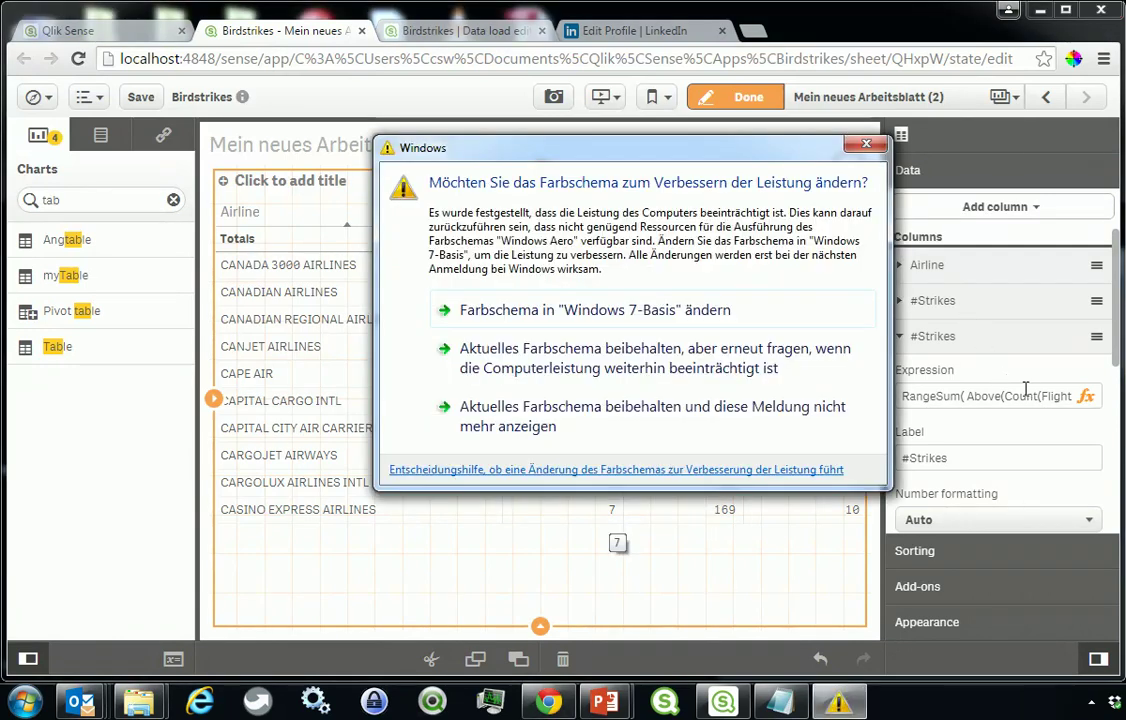
Dismiss the Windows colour-scheme message and compare the part after Count(FlightDate) in the RangeSum expression with the app's variable definitions.
left_click(862, 411)
left_click(1038, 398)
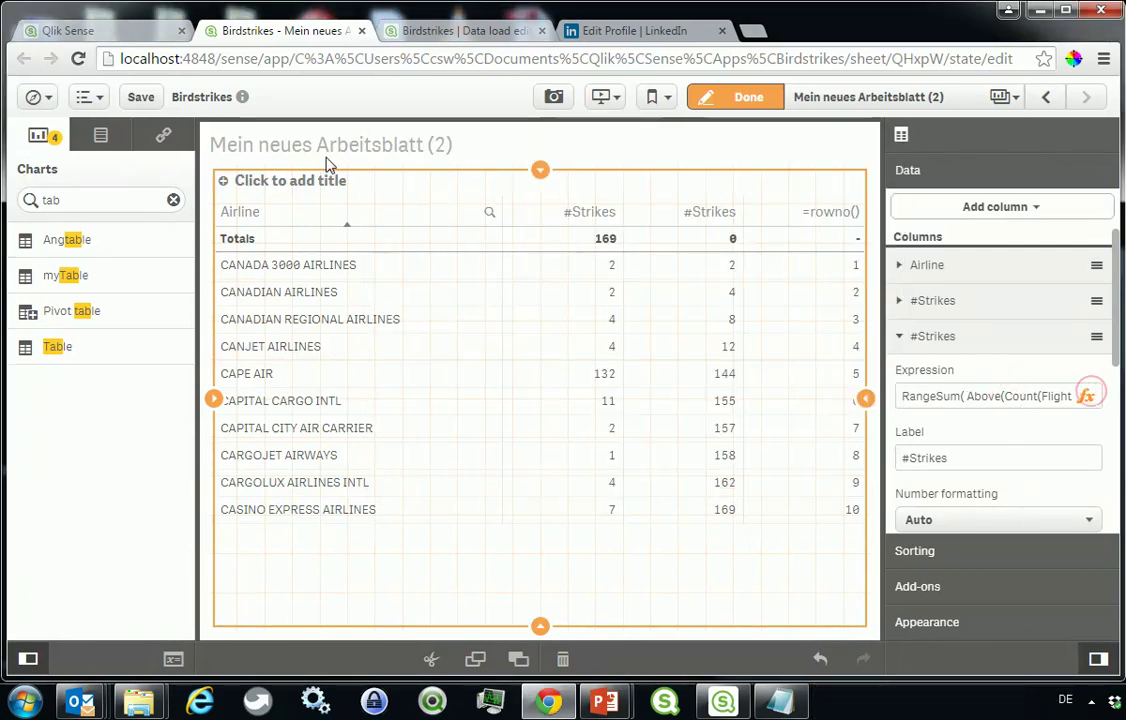
left_click_drag(1004, 397, 333, 181)
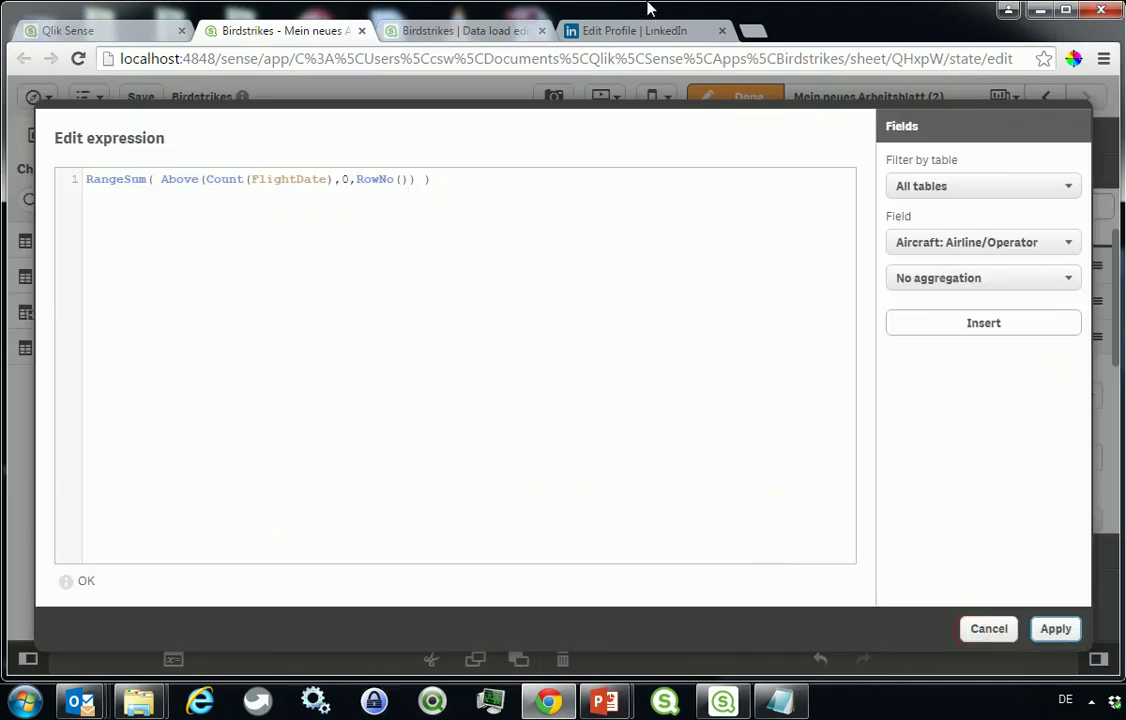
left_click_drag(334, 180, 433, 180)
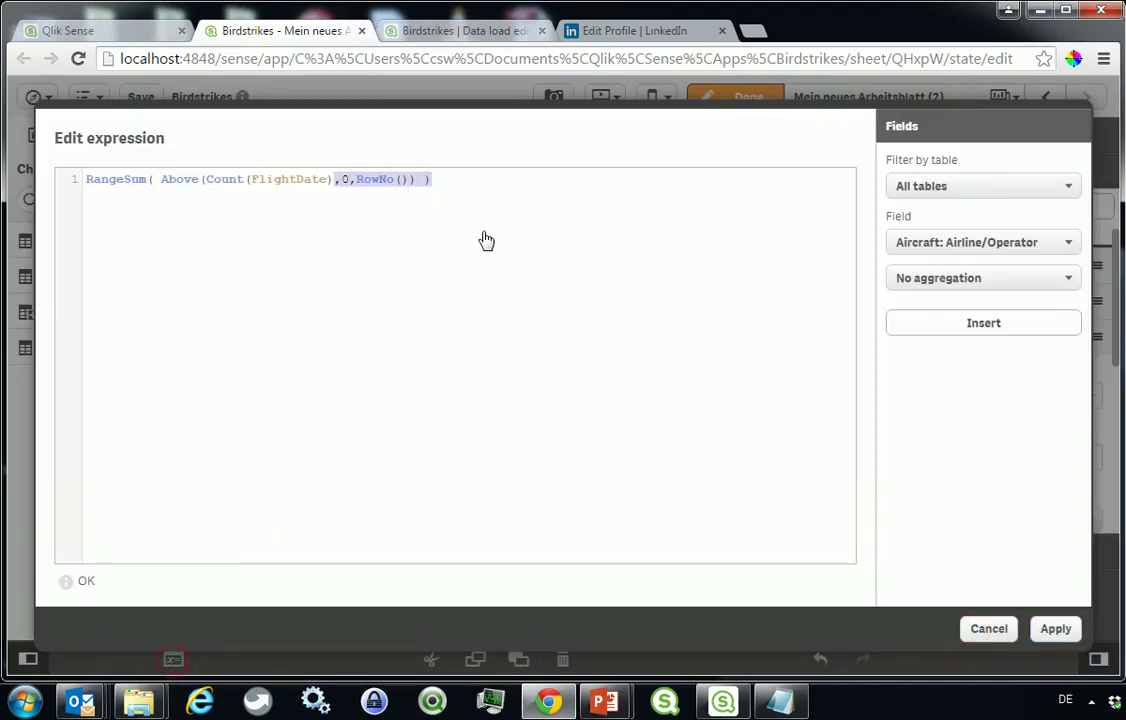
left_click(988, 629)
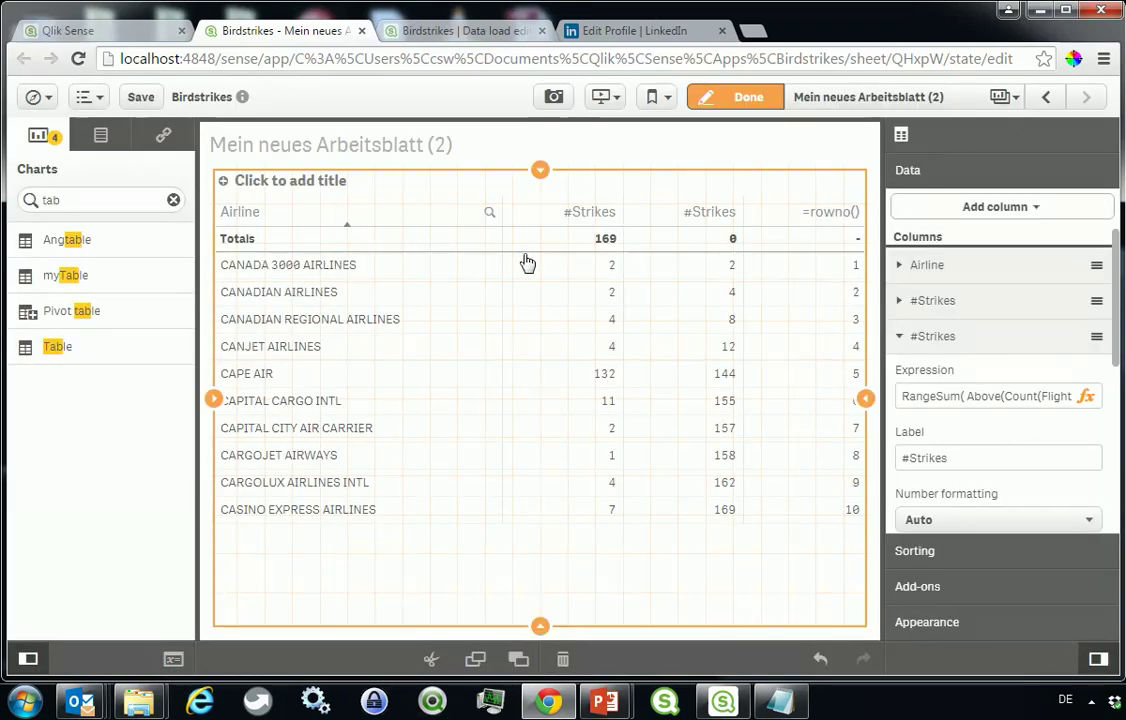
key("ctrl+alt+v")
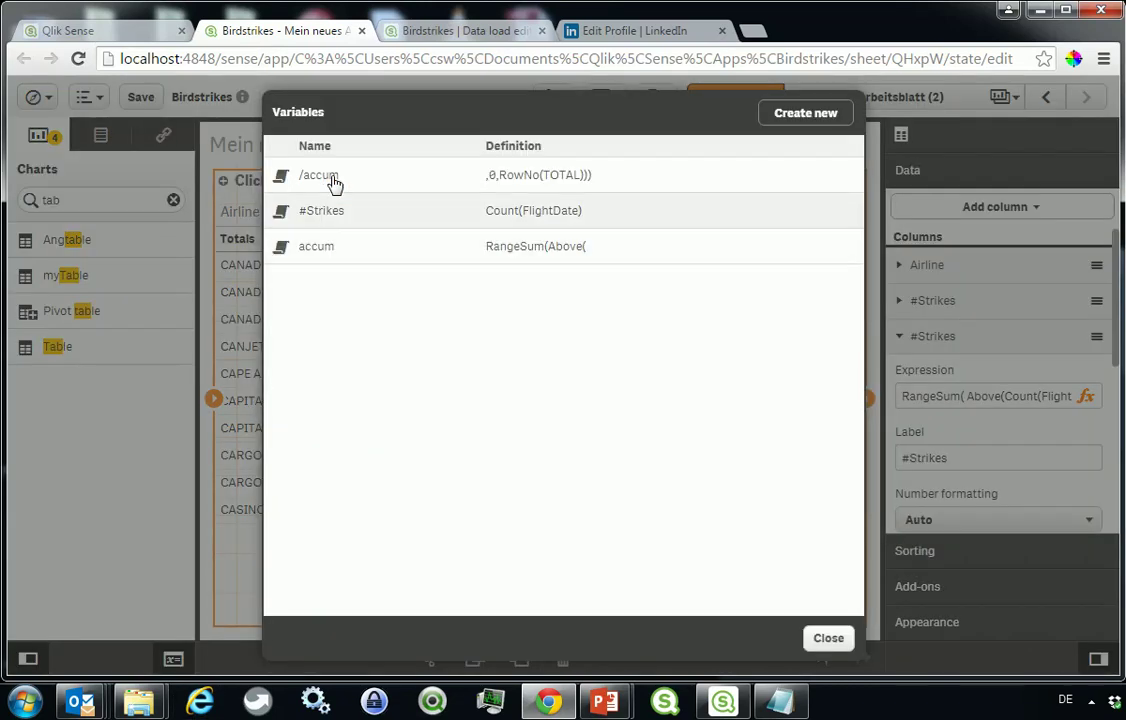